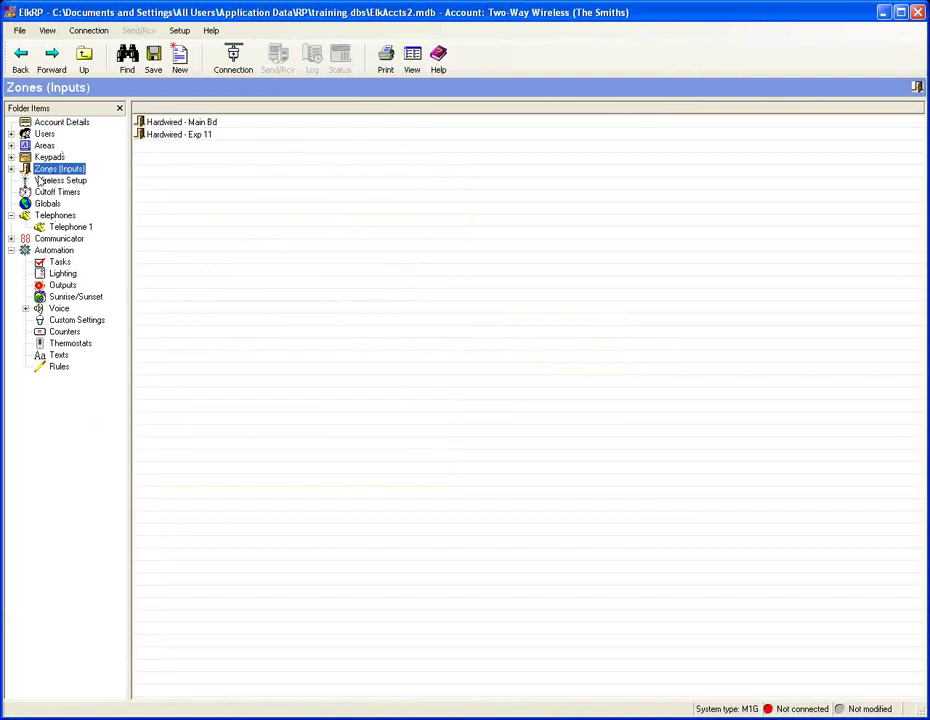
Step: Add the Wireless - Group 2 zone group covering Zones 17–32 under Zones (Inputs)
{"action": "double_click", "coordinate": [60, 168]}
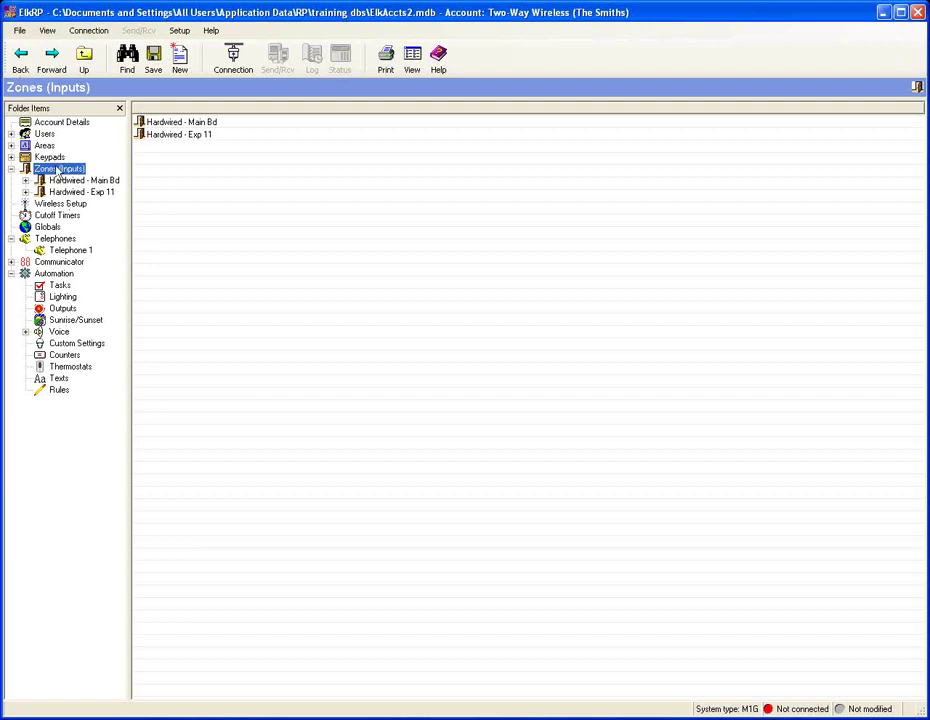
{"action": "right_click", "coordinate": [57, 171]}
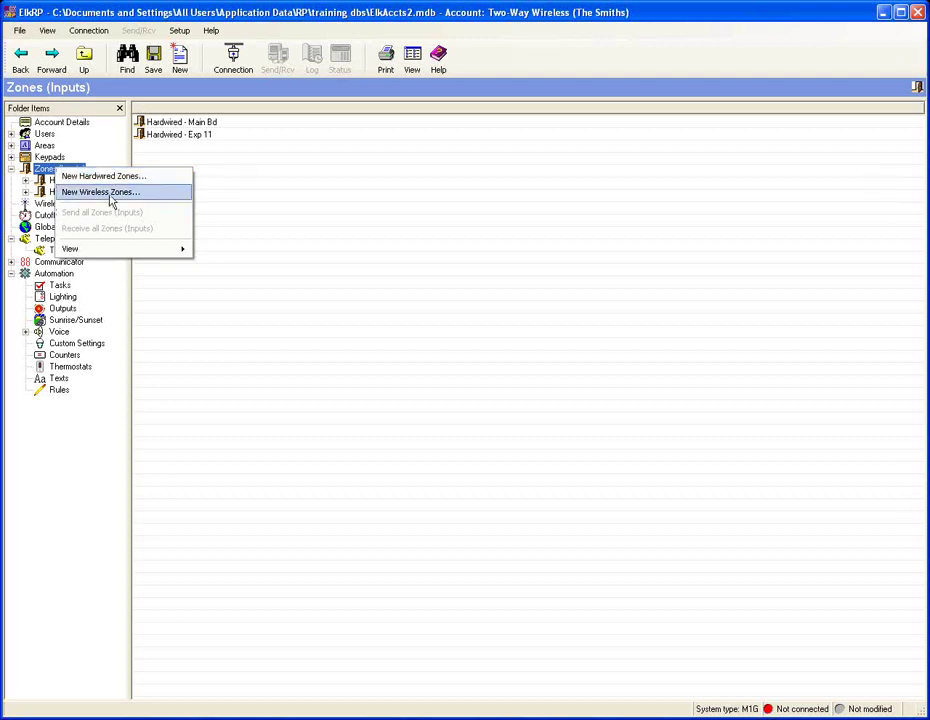
{"action": "left_click", "coordinate": [110, 196]}
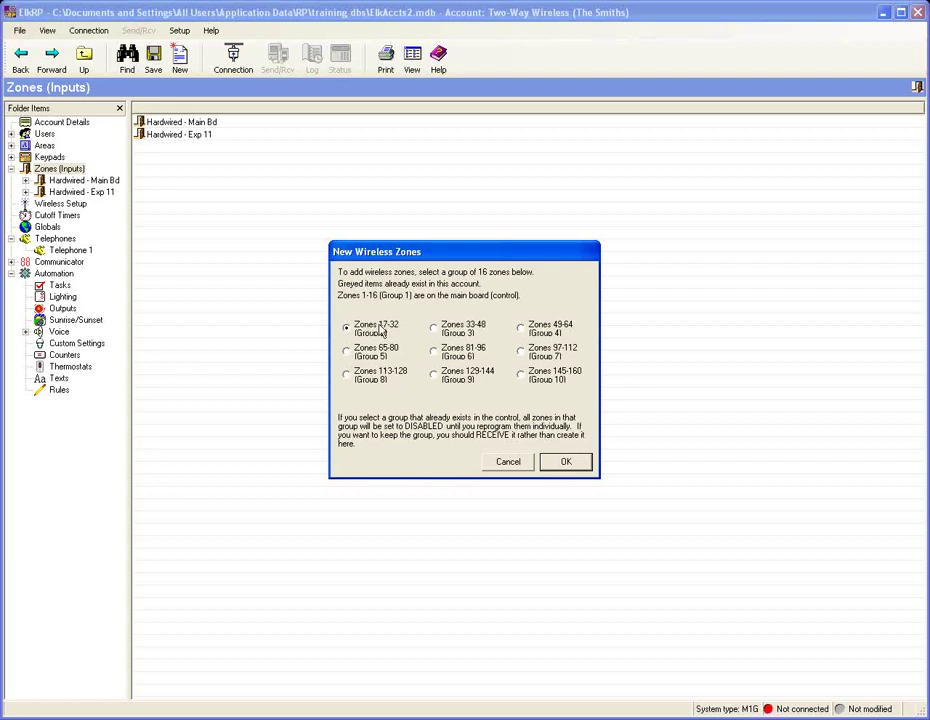
{"action": "left_click", "coordinate": [563, 462]}
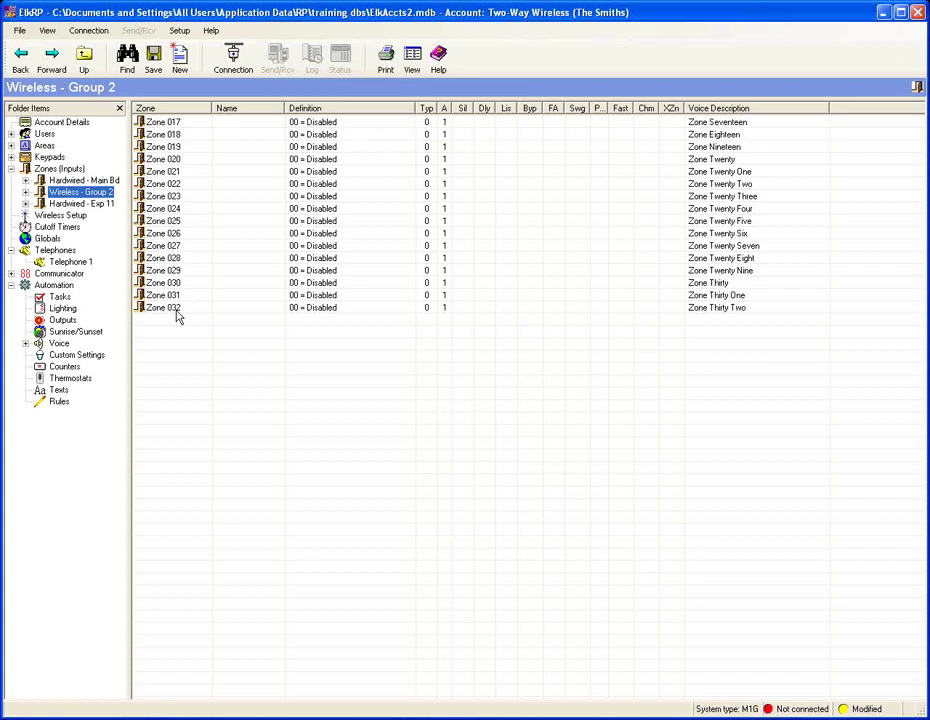
Step: Name Zone 017 'Patio Door' as 01 = Burglar Entry/Exit 1, bypassable with chime enabled
{"action": "left_click", "coordinate": [157, 124]}
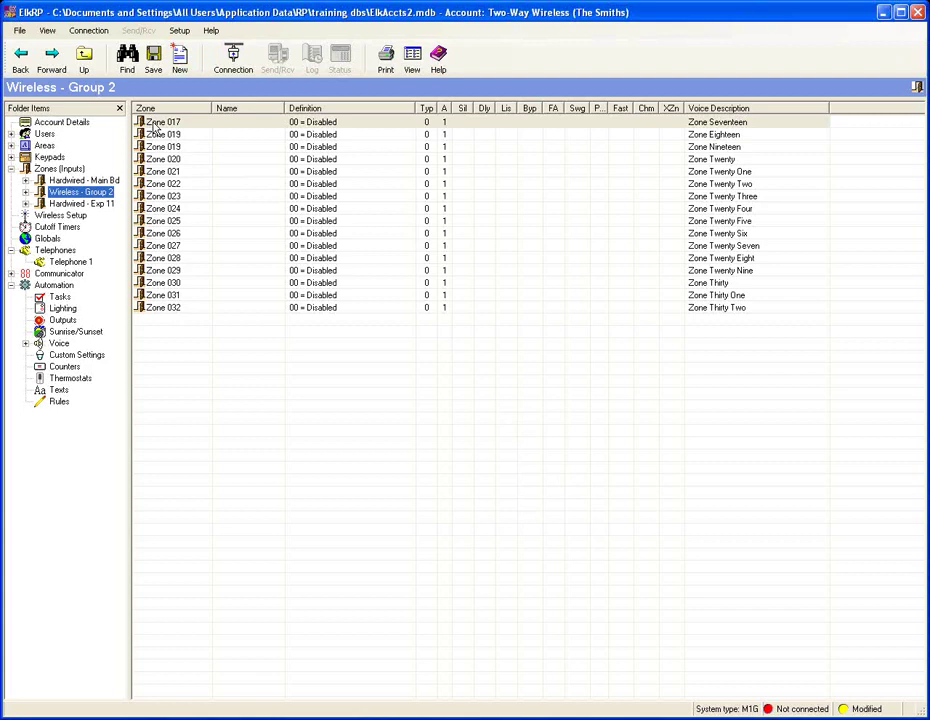
{"action": "double_click", "coordinate": [157, 124]}
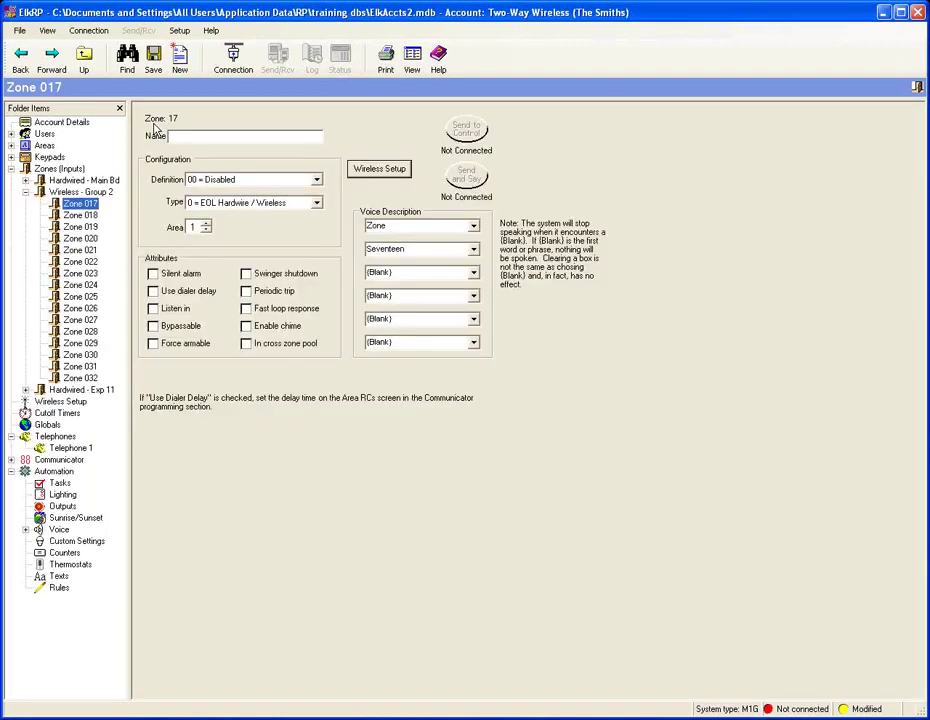
{"action": "left_click", "coordinate": [195, 135]}
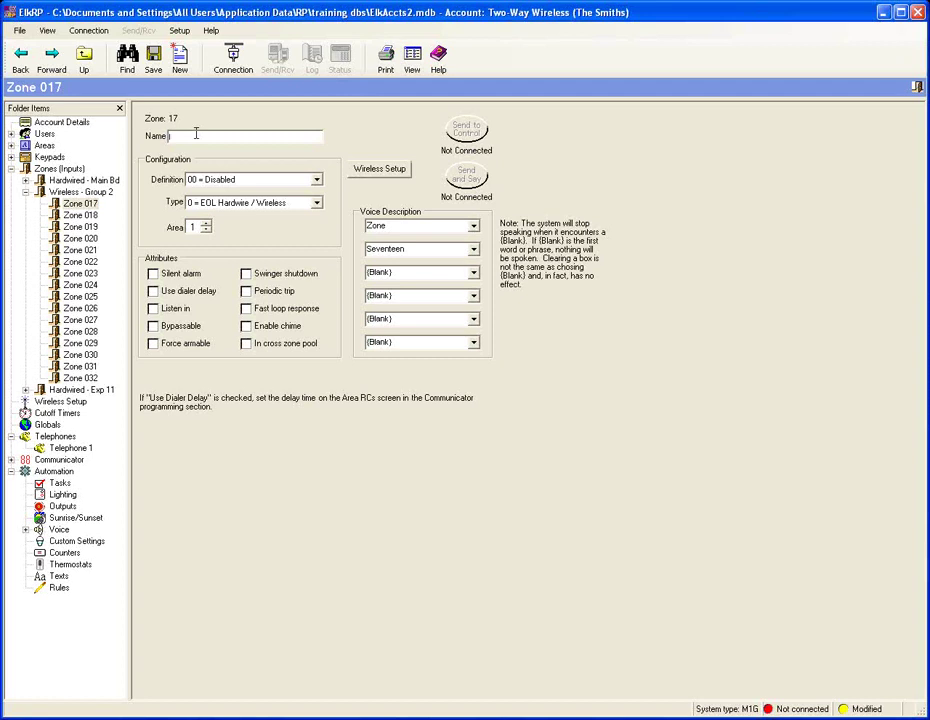
{"action": "type", "text": "Patio F"}
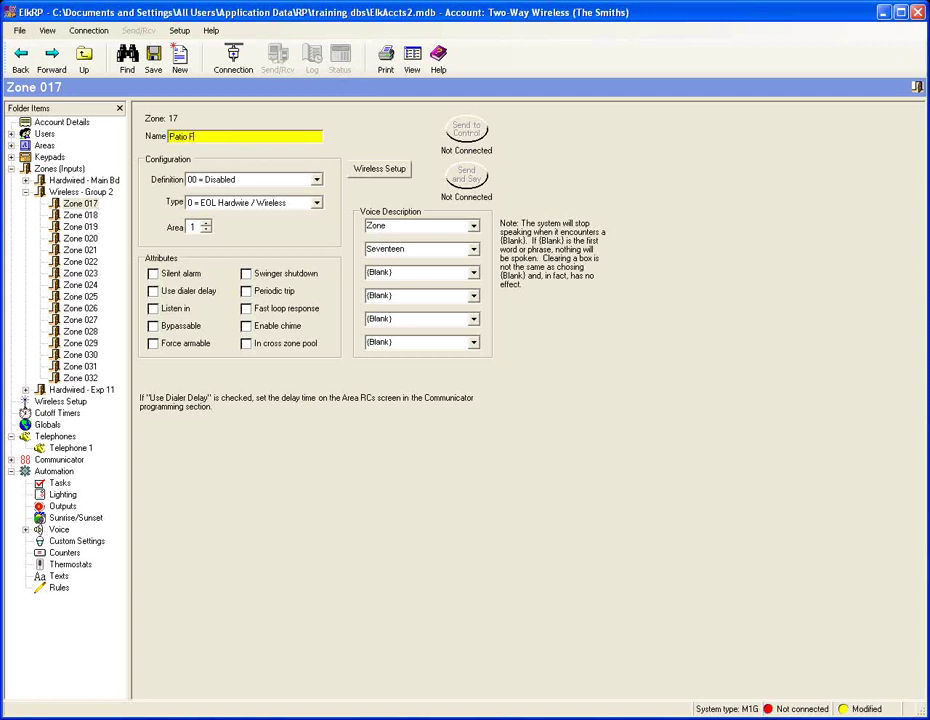
{"action": "type", "text": "ro"}
{"action": "key", "text": "BackSpace"}
{"action": "key", "text": "BackSpace"}
{"action": "key", "text": "BackSpace"}
{"action": "type", "text": "Door"}
{"action": "left_click", "coordinate": [317, 181]}
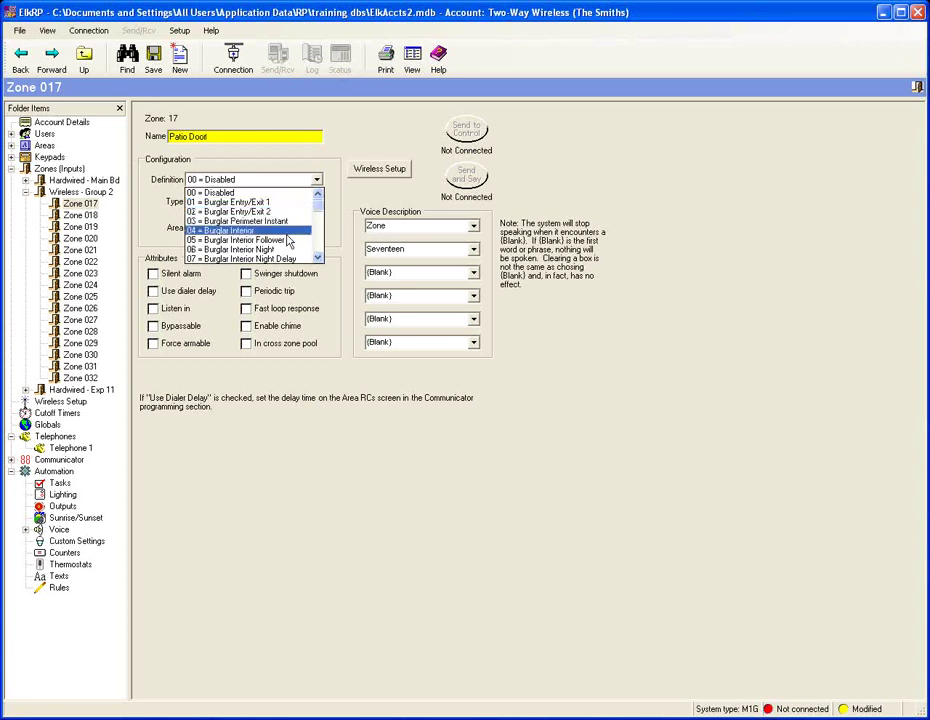
{"action": "left_click", "coordinate": [292, 204]}
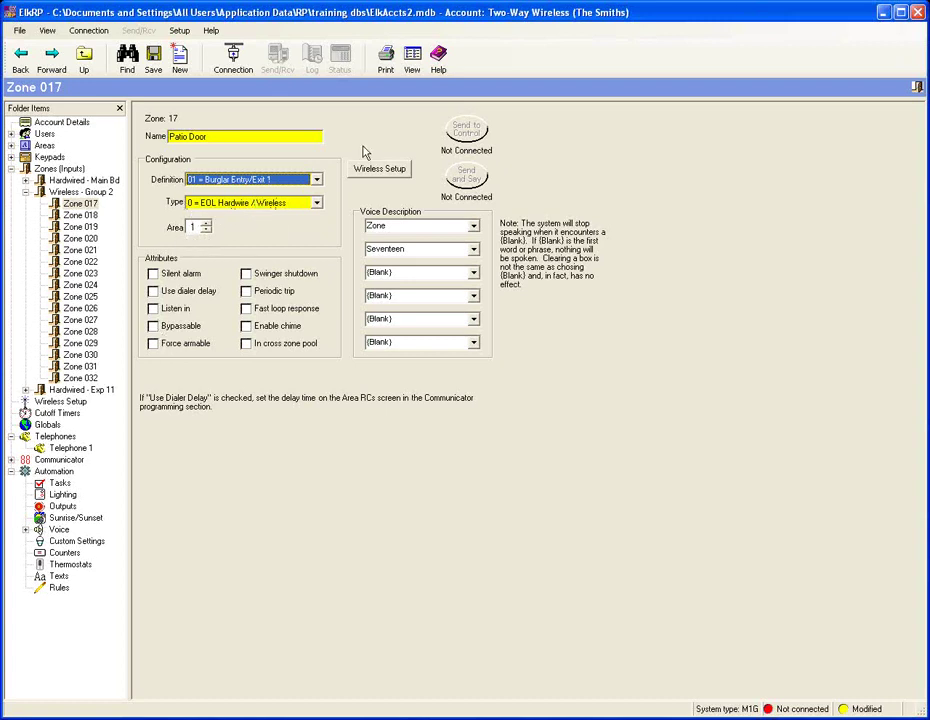
{"action": "left_click", "coordinate": [153, 326]}
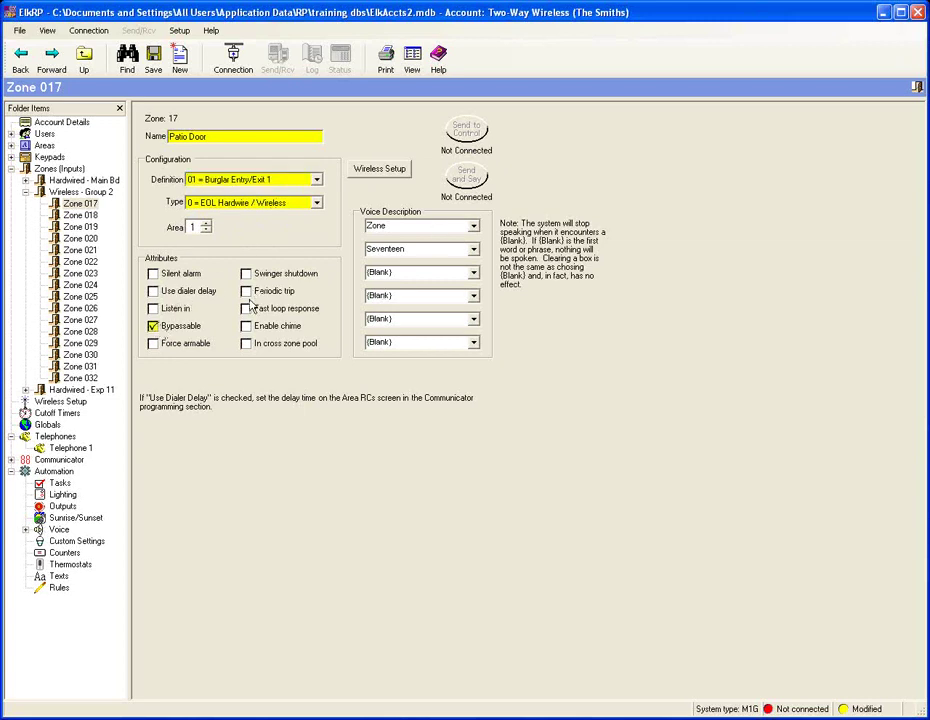
{"action": "left_click", "coordinate": [246, 326]}
Step: Open zone 17's wireless transmitter settings, keeping supervision at 1 = Normal Supervision
{"action": "left_click", "coordinate": [384, 170]}
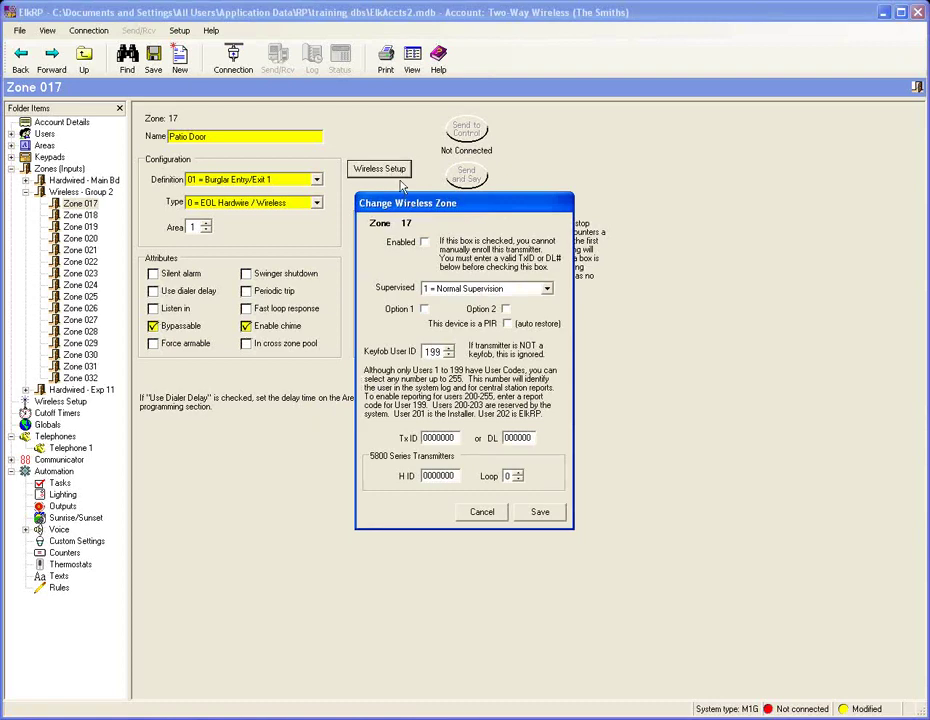
{"action": "left_click_drag", "start_coordinate": [495, 209], "coordinate": [474, 188]}
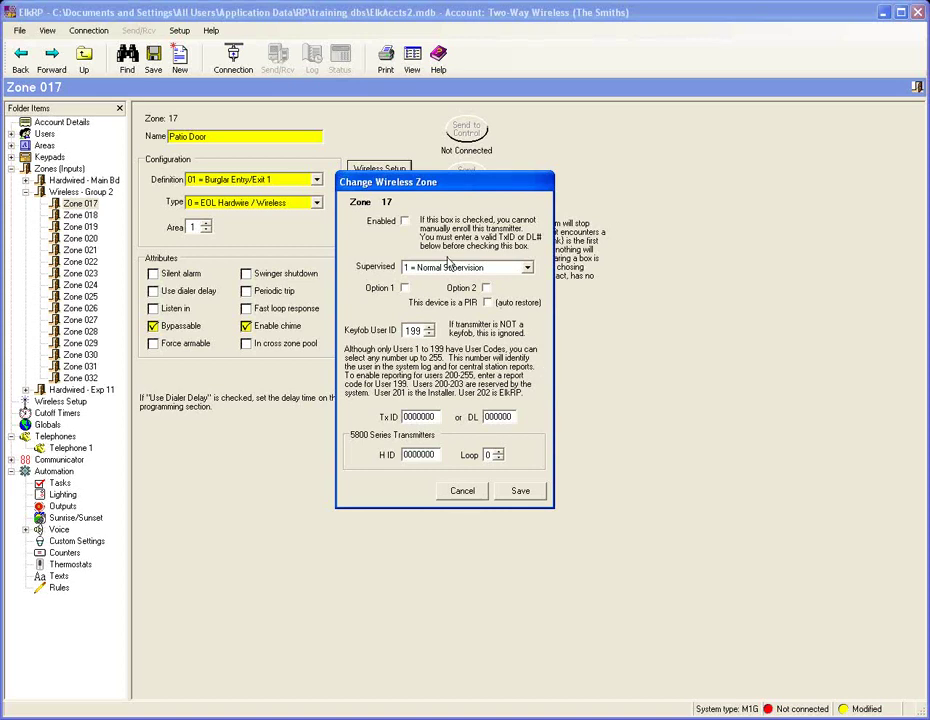
{"action": "left_click", "coordinate": [527, 267]}
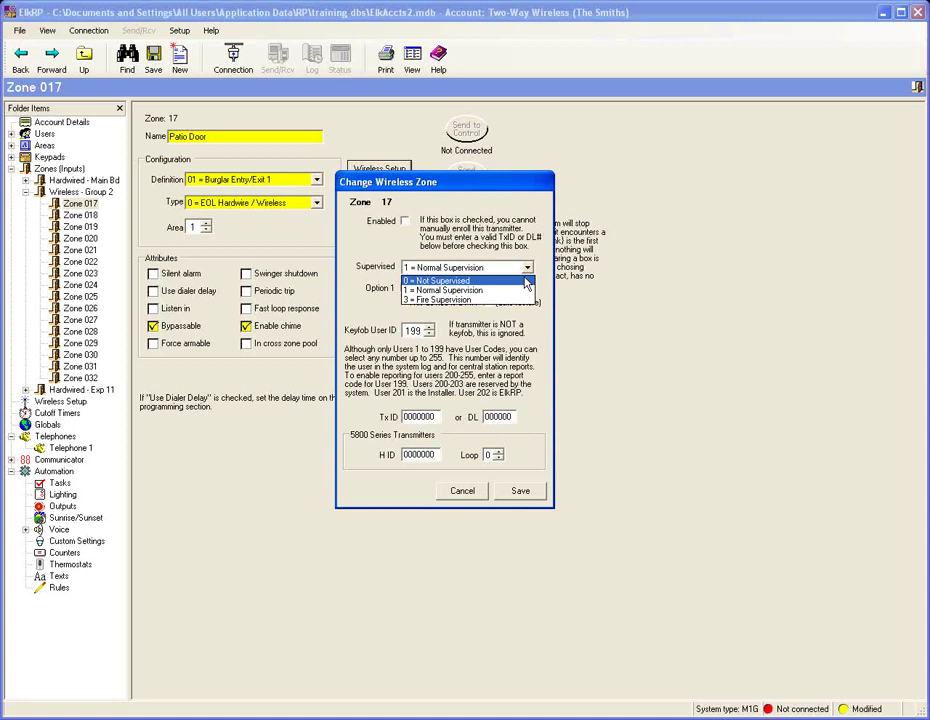
{"action": "left_click", "coordinate": [527, 267]}
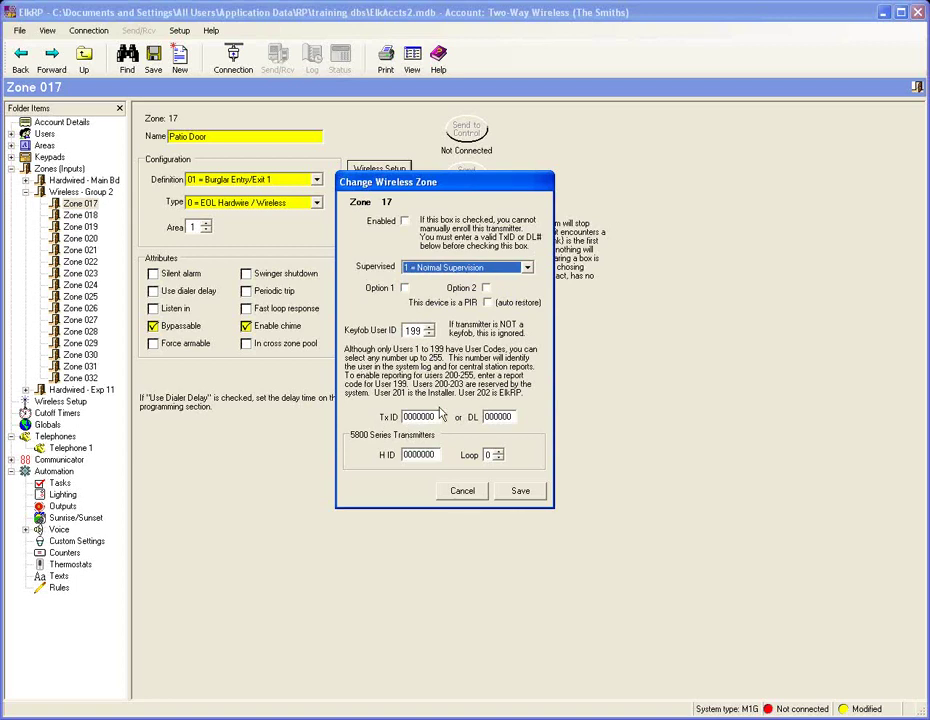
Step: Give zone 17's transmitter Tx ID 0A00281, Loop 2, and enable Option 2
{"action": "double_click", "coordinate": [424, 417]}
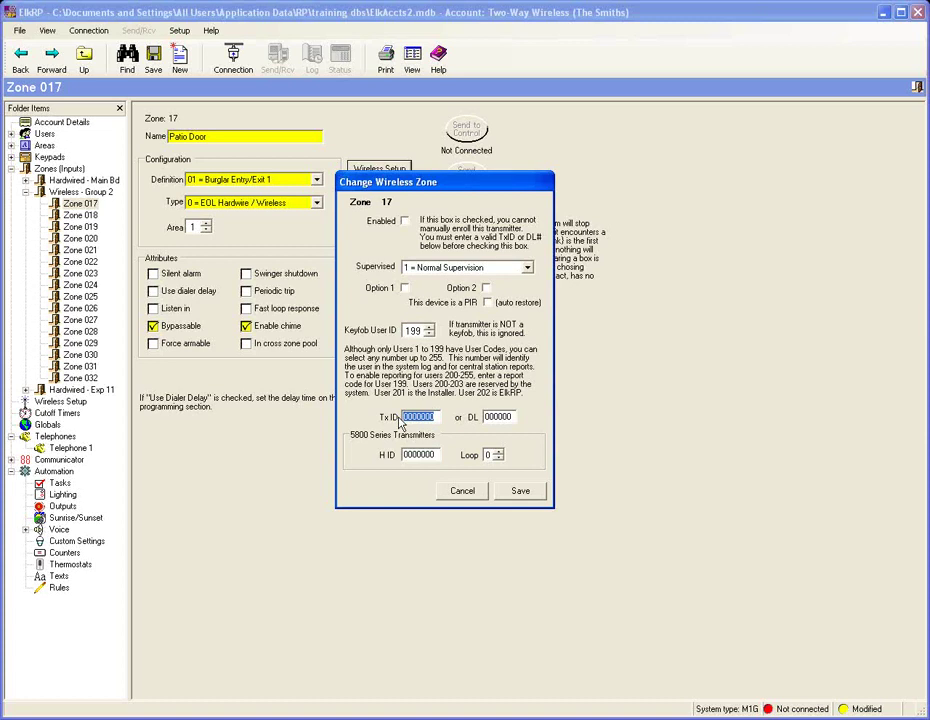
{"action": "type", "text": "A00281"}
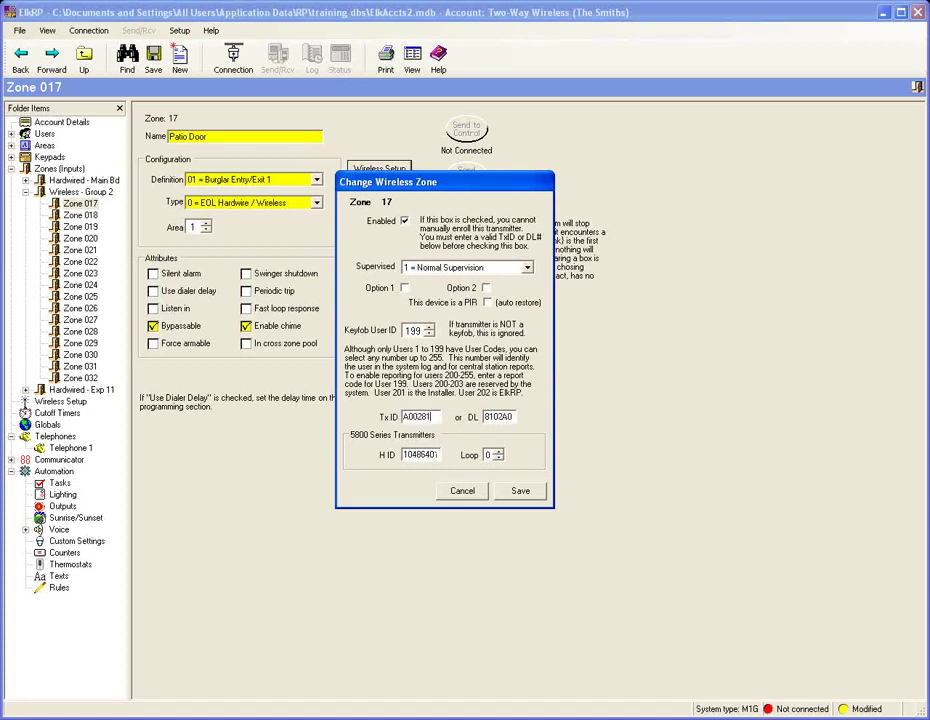
{"action": "key", "text": "Tab"}
{"action": "double_click", "coordinate": [499, 451]}
{"action": "left_click", "coordinate": [486, 288]}
Step: Save zone 17's wireless settings and name Zone 018 after the owner's keyfob
{"action": "left_click", "coordinate": [525, 496]}
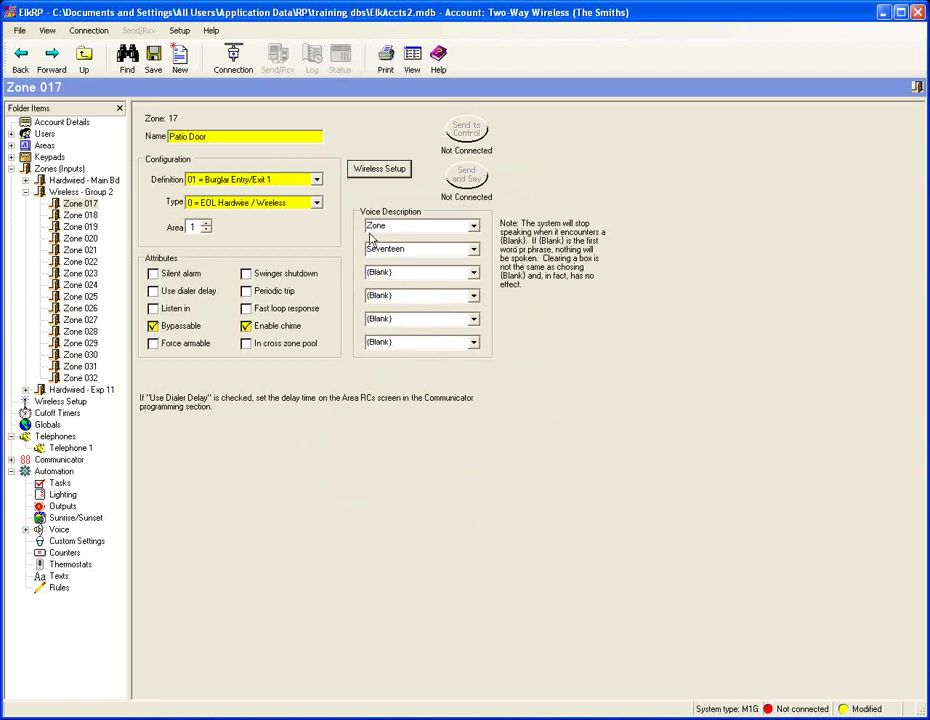
{"action": "left_click", "coordinate": [82, 215]}
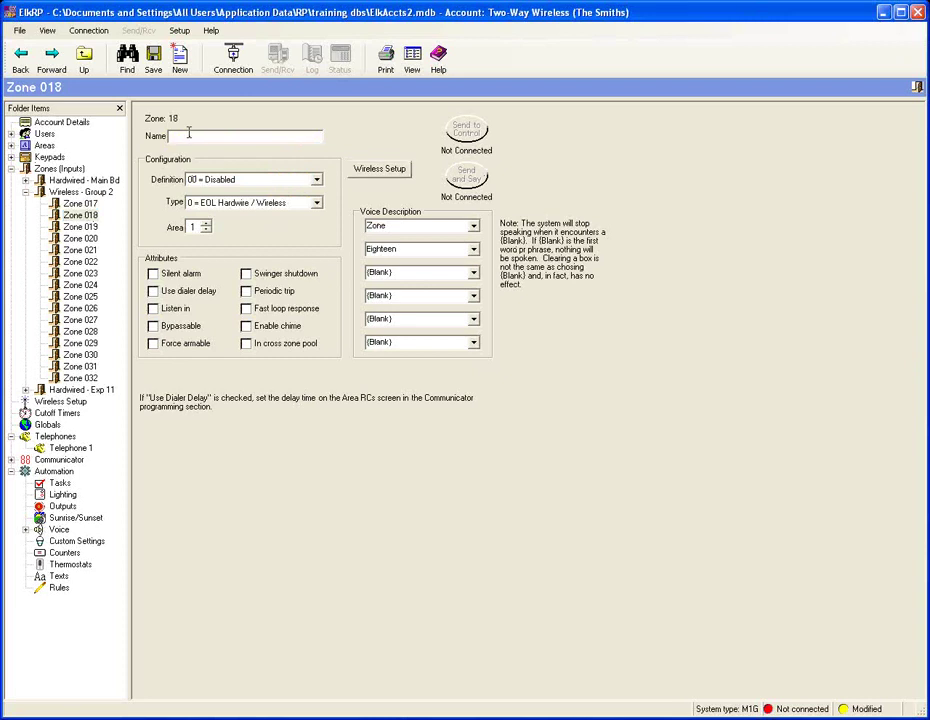
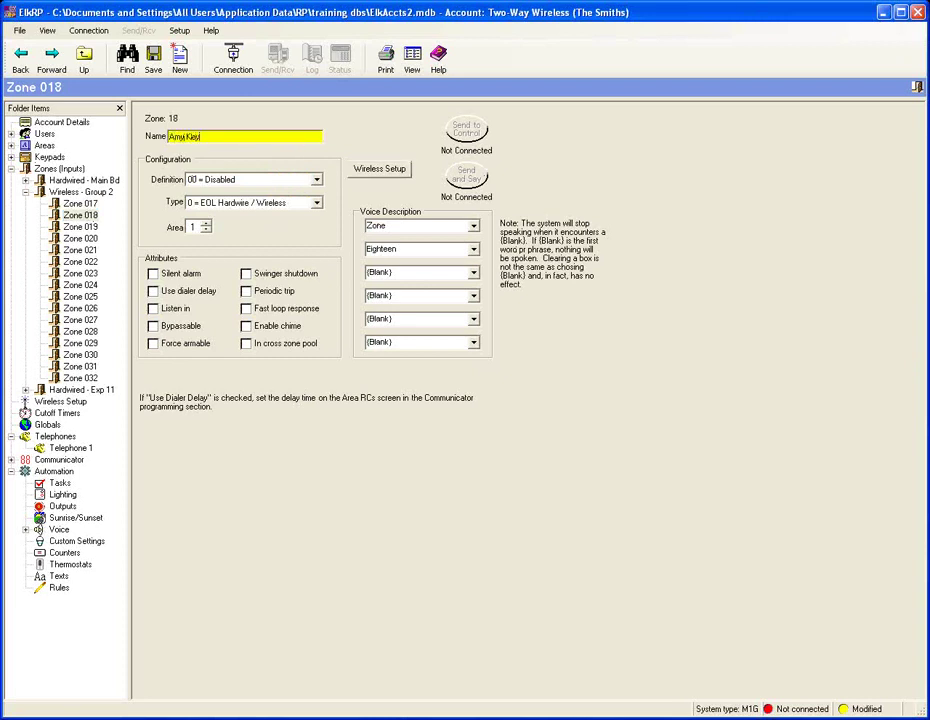
Step: Define zone 18 as 15 = Keyfob
{"action": "left_click", "coordinate": [316, 180]}
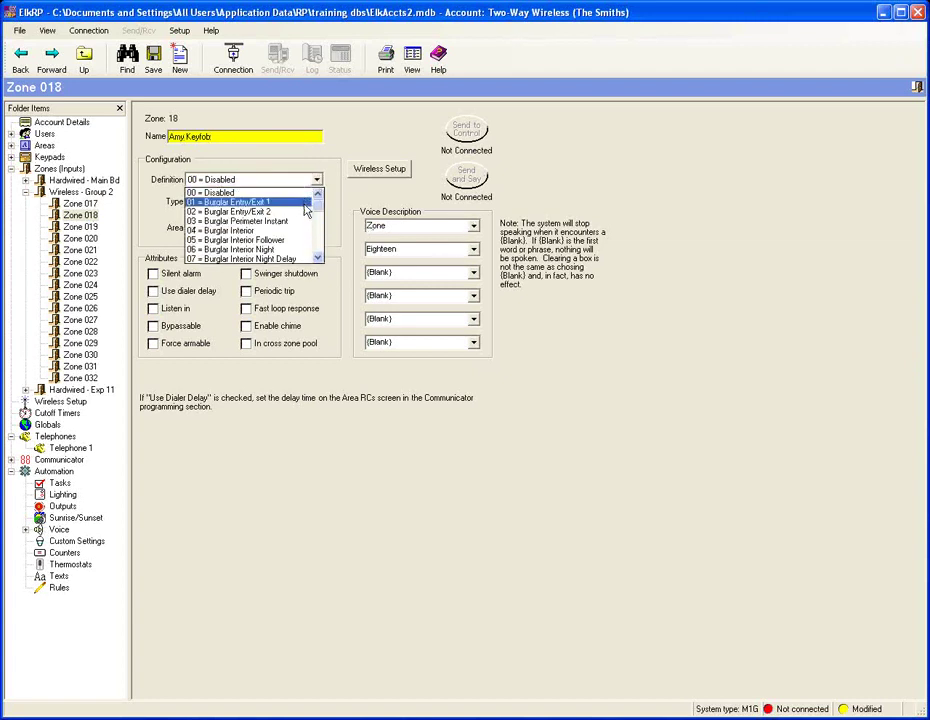
{"action": "scroll", "coordinate": [305, 218], "scroll_direction": "down", "scroll_amount": 3}
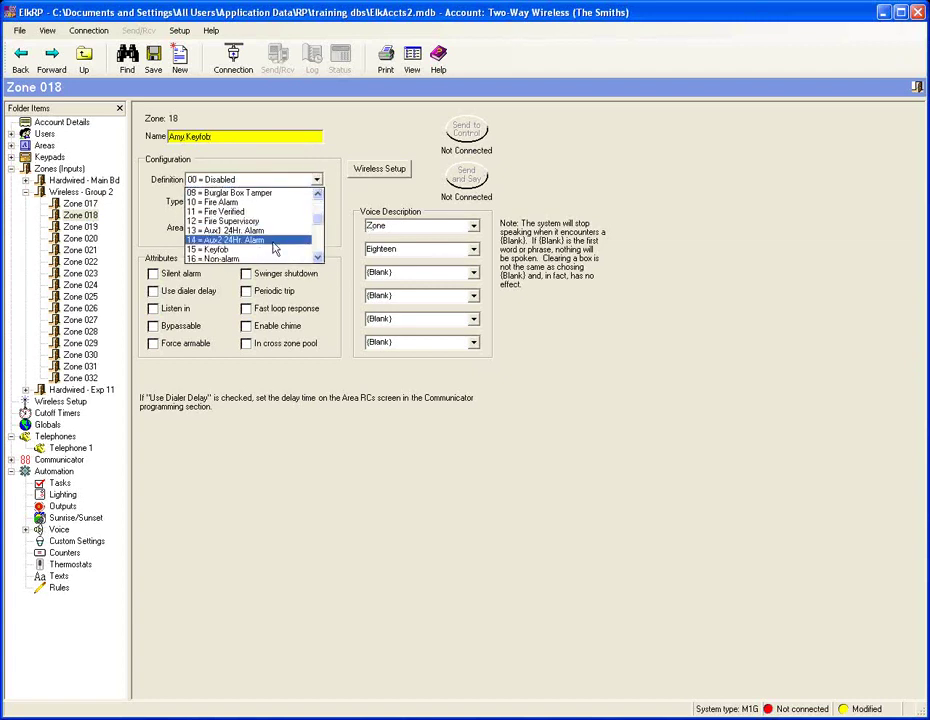
{"action": "left_click", "coordinate": [275, 251]}
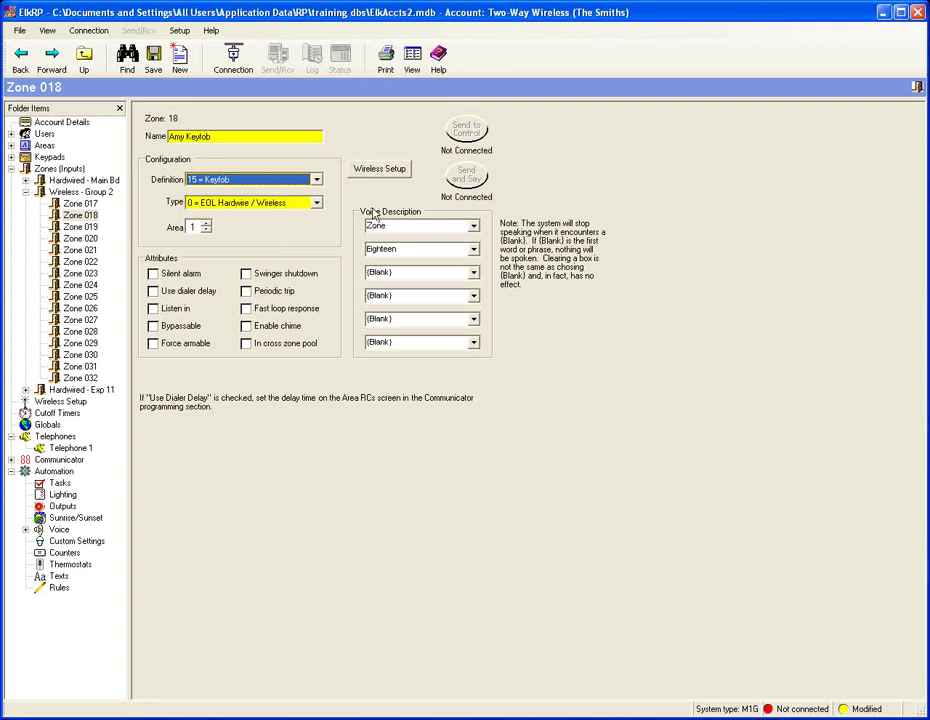
Step: Enter Tx ID 0A00243 in zone 18's wireless transmitter settings
{"action": "left_click", "coordinate": [388, 169]}
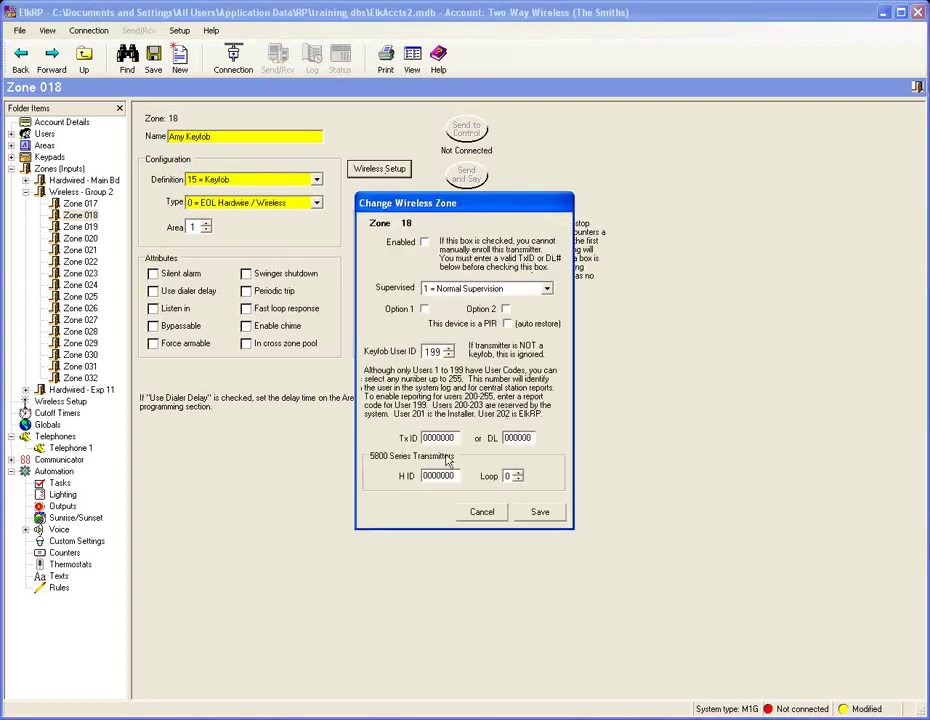
{"action": "double_click", "coordinate": [437, 438]}
{"action": "type", "text": "A0"}
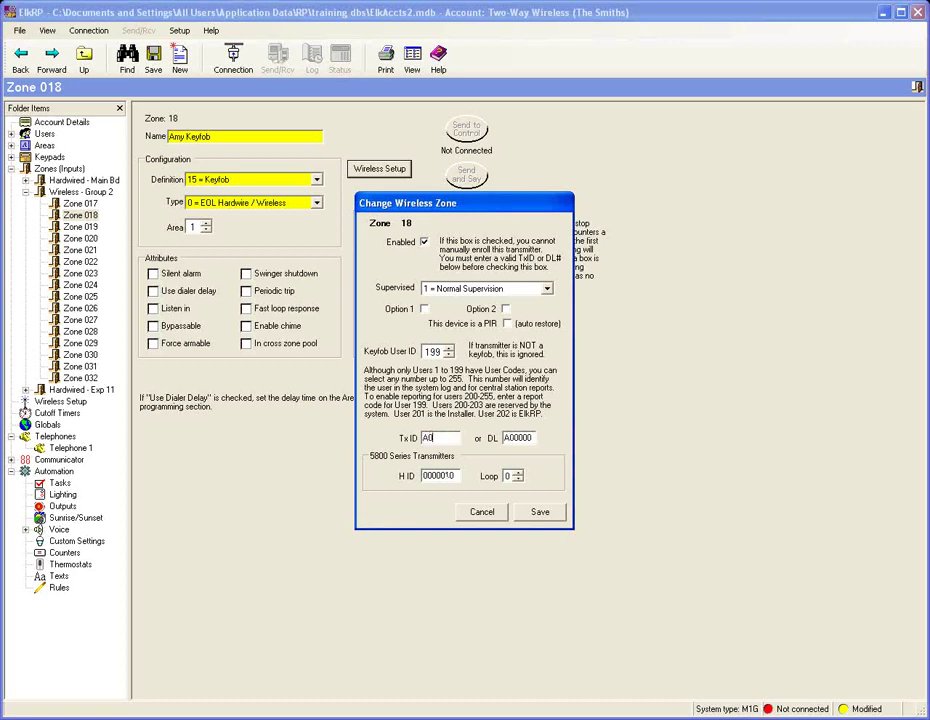
{"action": "type", "text": "0243"}
{"action": "key", "text": "Tab"}
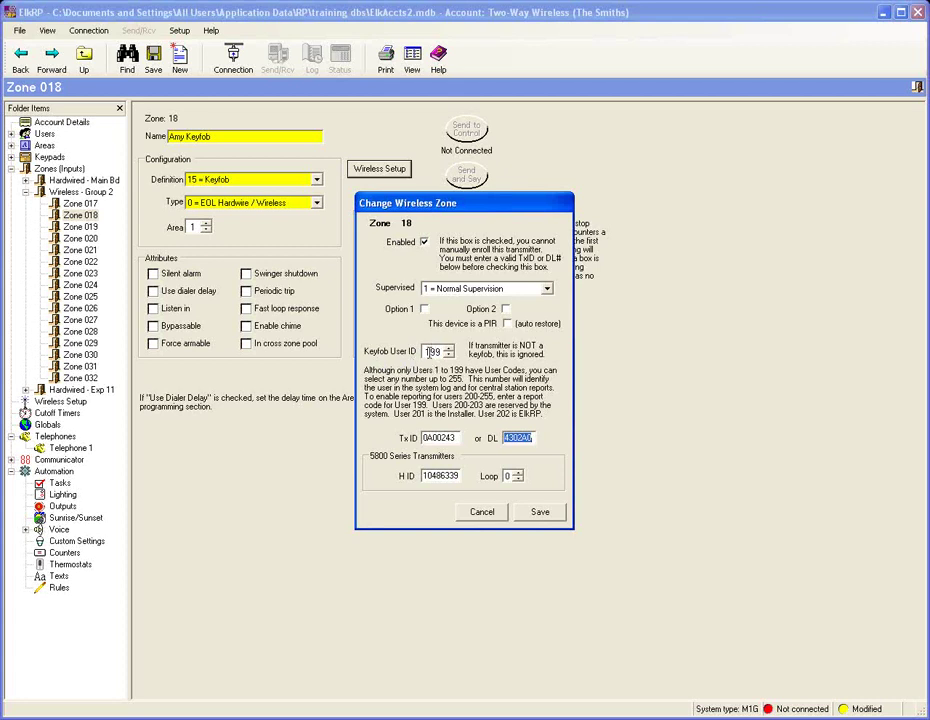
Step: Set Keyfob User ID 001 and 0 = Not Supervised, then save zone 18's wireless settings
{"action": "double_click", "coordinate": [431, 352]}
{"action": "type", "text": "001"}
{"action": "left_click", "coordinate": [547, 290]}
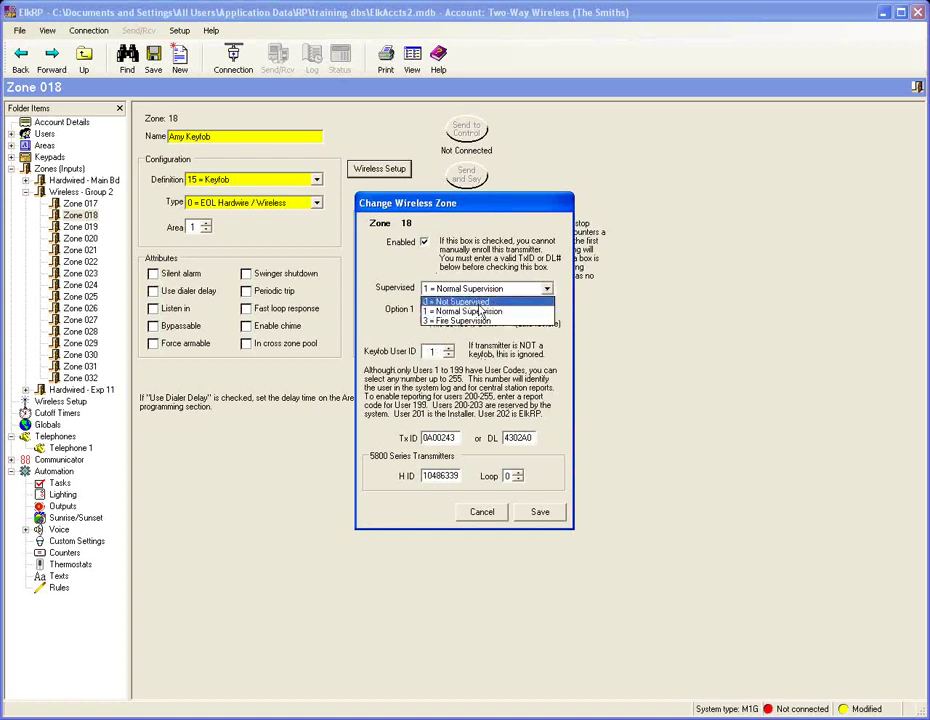
{"action": "left_click", "coordinate": [479, 301]}
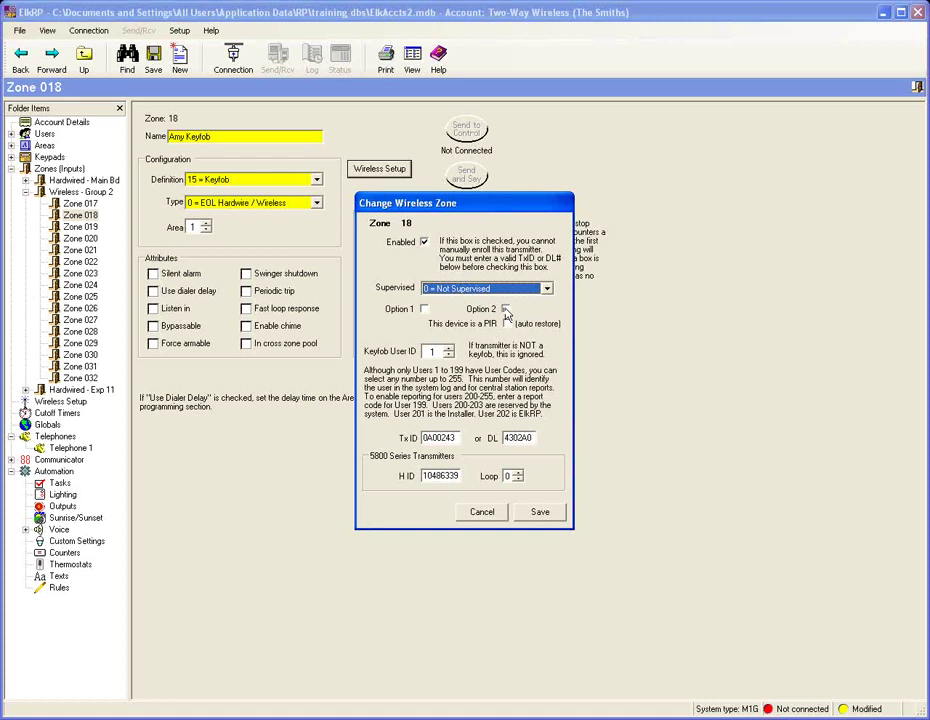
{"action": "left_click", "coordinate": [547, 519]}
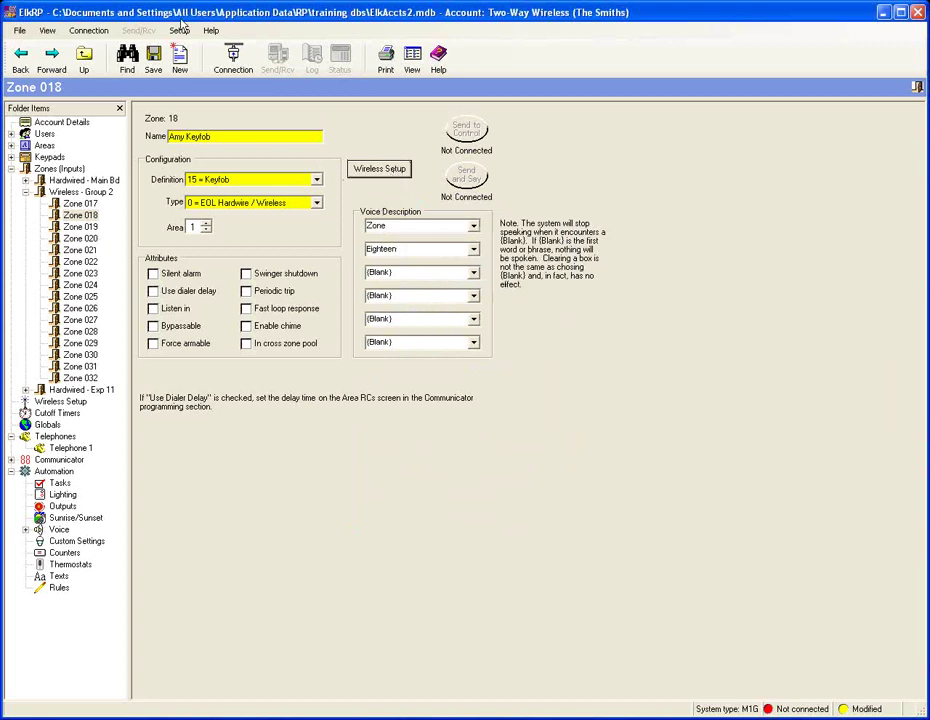
Step: Show the Wireless Setup transmitter list and save the account
{"action": "left_click", "coordinate": [11, 168]}
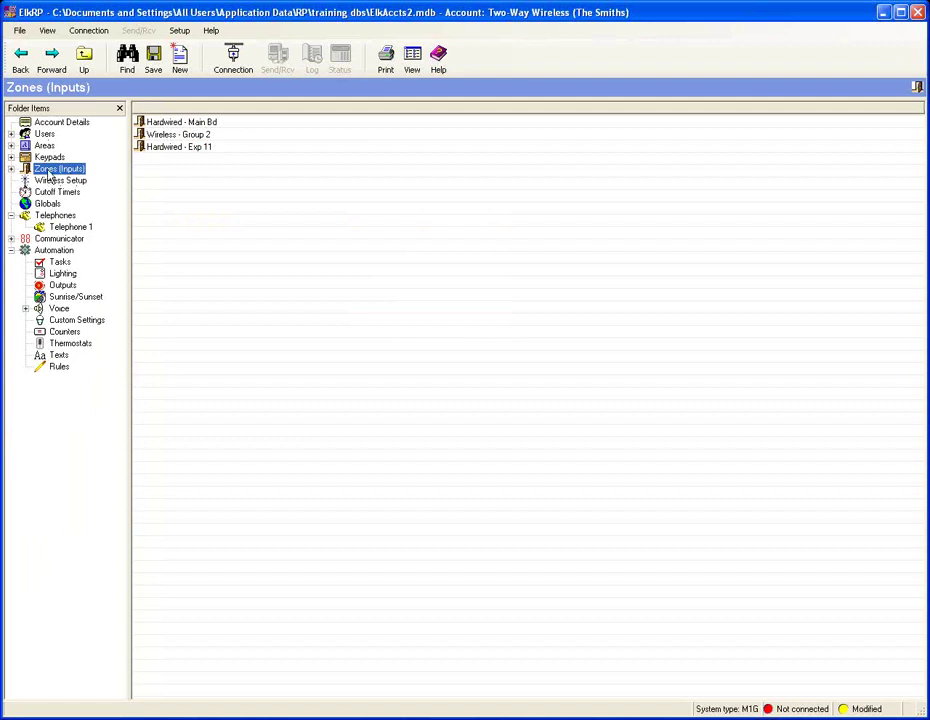
{"action": "left_click", "coordinate": [48, 181]}
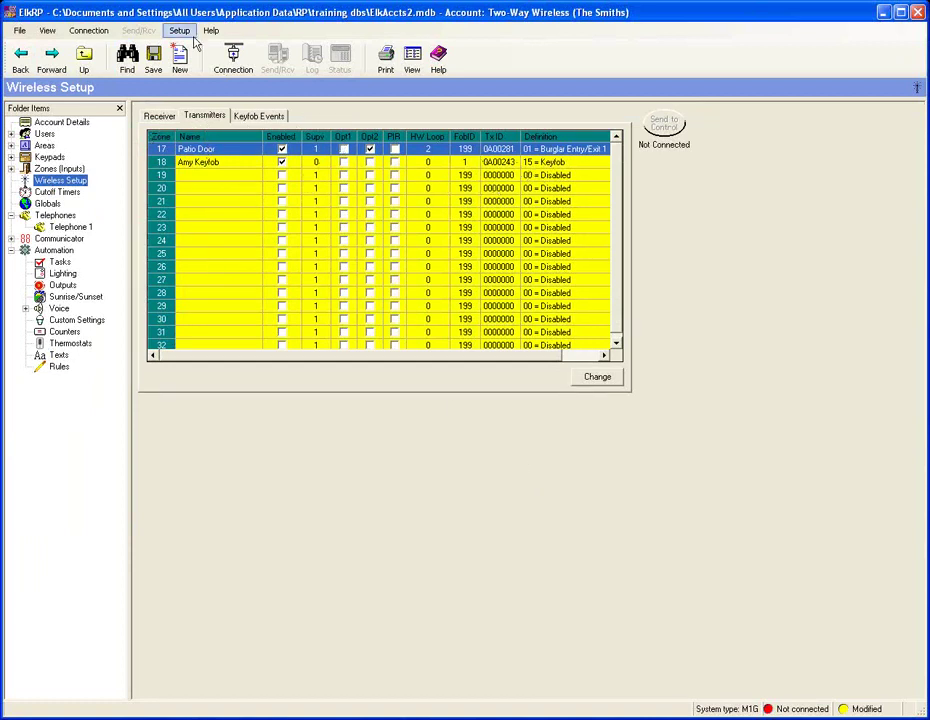
{"action": "left_click", "coordinate": [162, 60]}
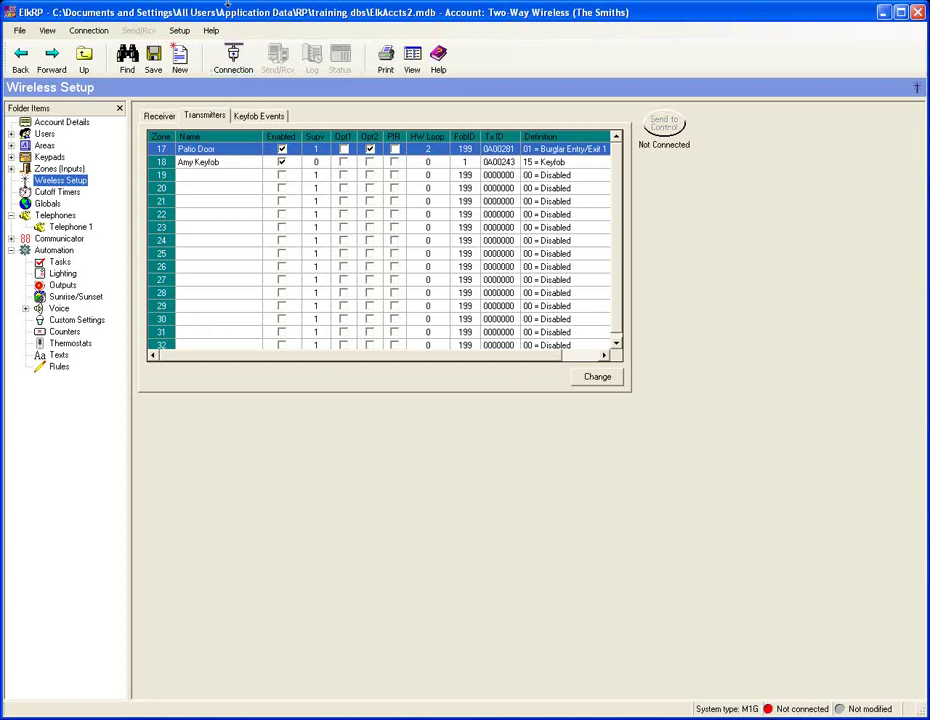
Step: Show the Keyfob Events tab and browse Button 3's events, leaving it disabled
{"action": "left_click", "coordinate": [253, 119]}
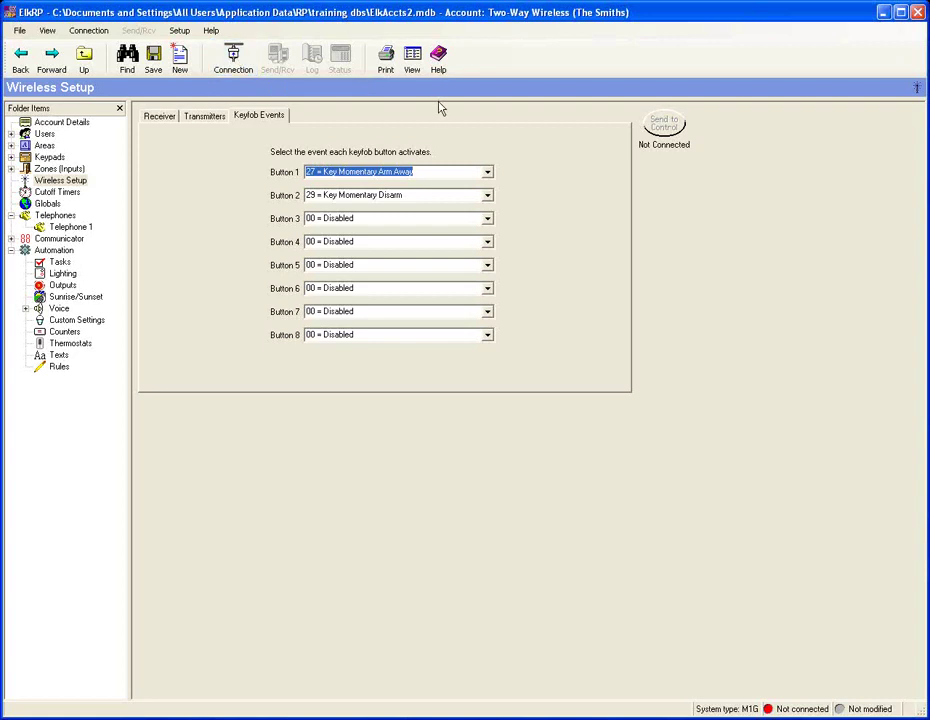
{"action": "left_click", "coordinate": [487, 219]}
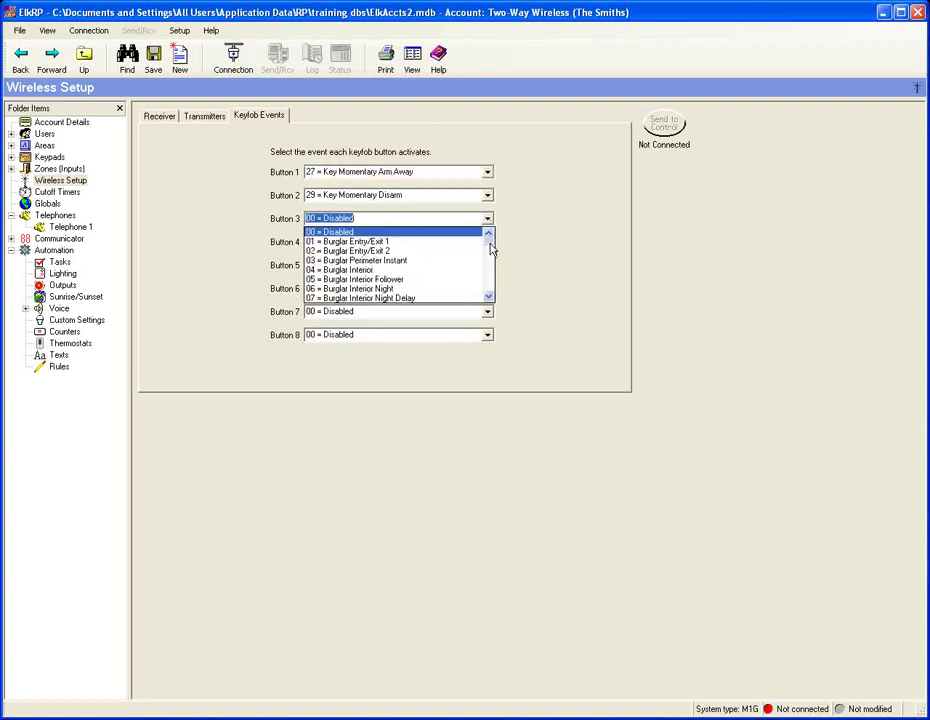
{"action": "left_click_drag", "start_coordinate": [490, 248], "coordinate": [489, 270]}
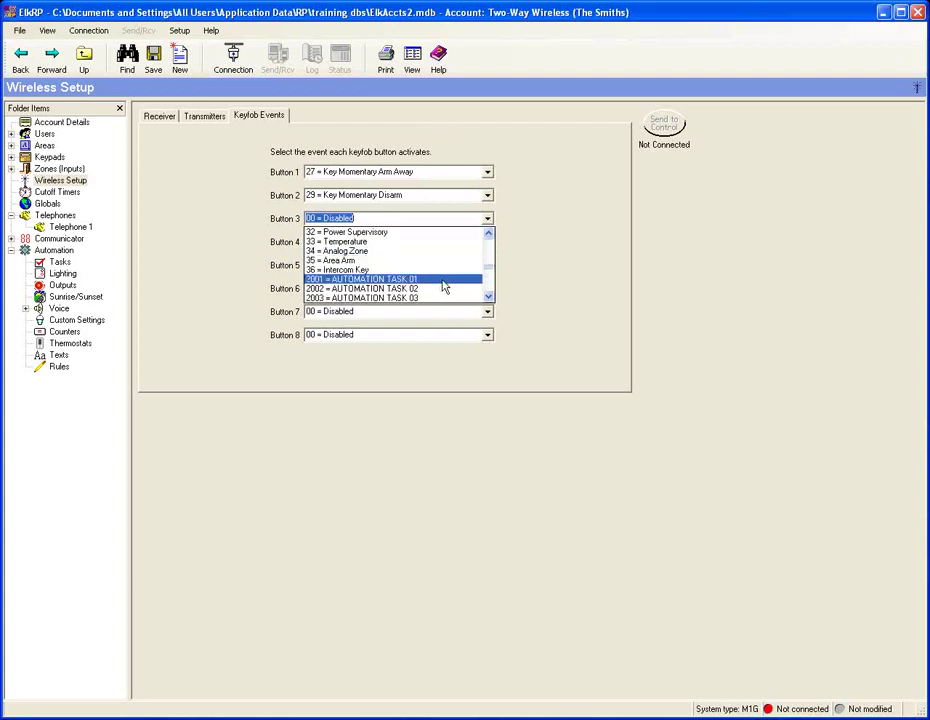
{"action": "left_click", "coordinate": [552, 293]}
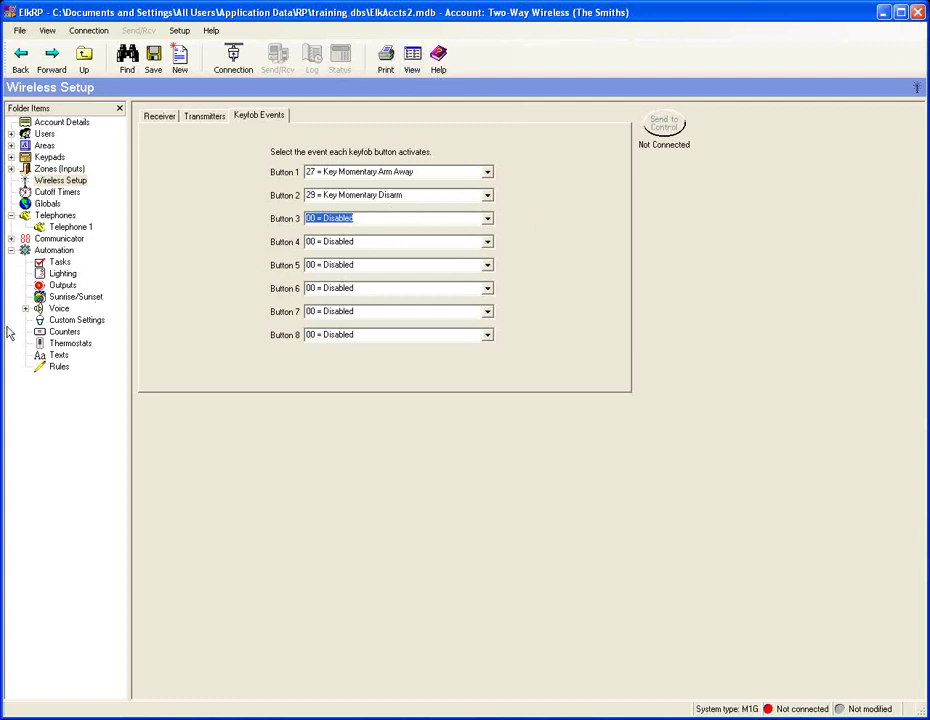
Step: Assign 23 = Police Alarm to keyfob Button 4
{"action": "type", "text": "0"}
{"action": "left_click", "coordinate": [488, 242]}
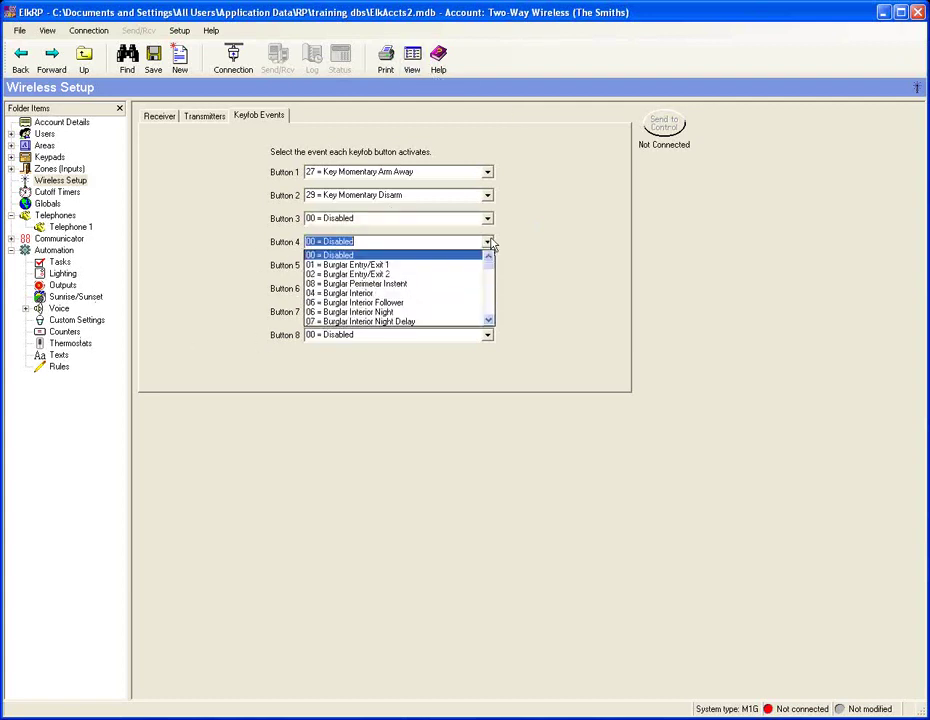
{"action": "scroll", "coordinate": [491, 271], "scroll_direction": "down", "scroll_amount": 1}
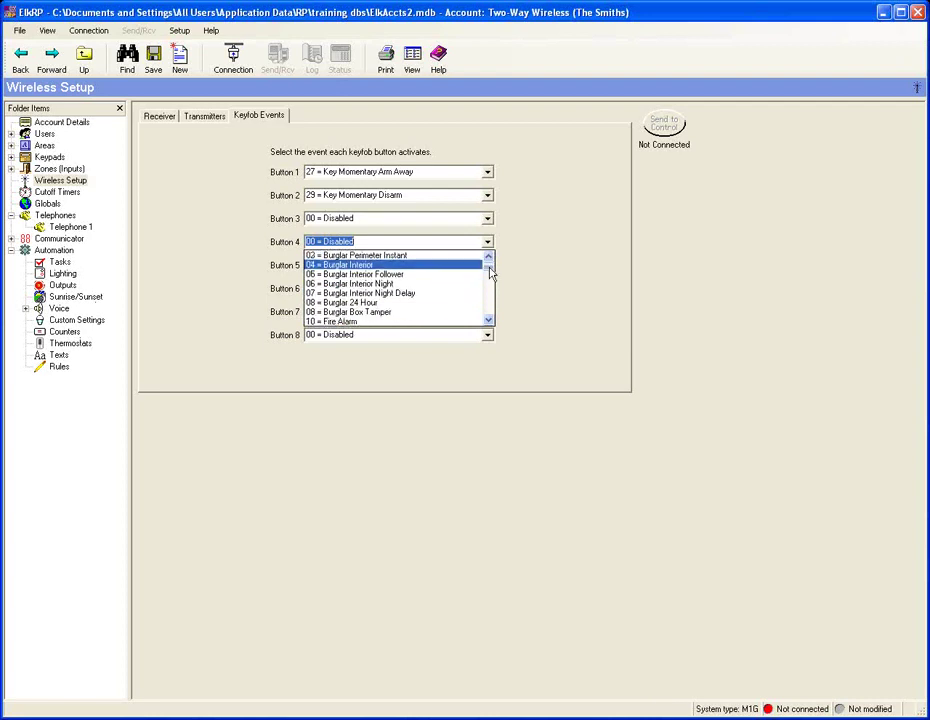
{"action": "scroll", "coordinate": [490, 274], "scroll_direction": "down", "scroll_amount": 2}
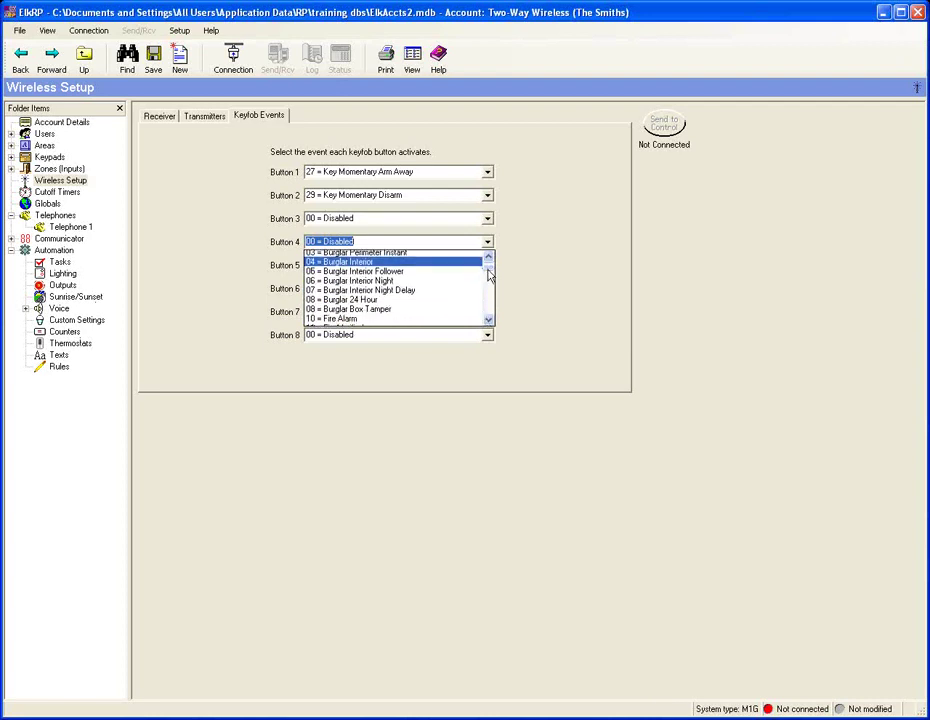
{"action": "left_click_drag", "start_coordinate": [488, 278], "coordinate": [489, 291]}
{"action": "left_click", "coordinate": [412, 285]}
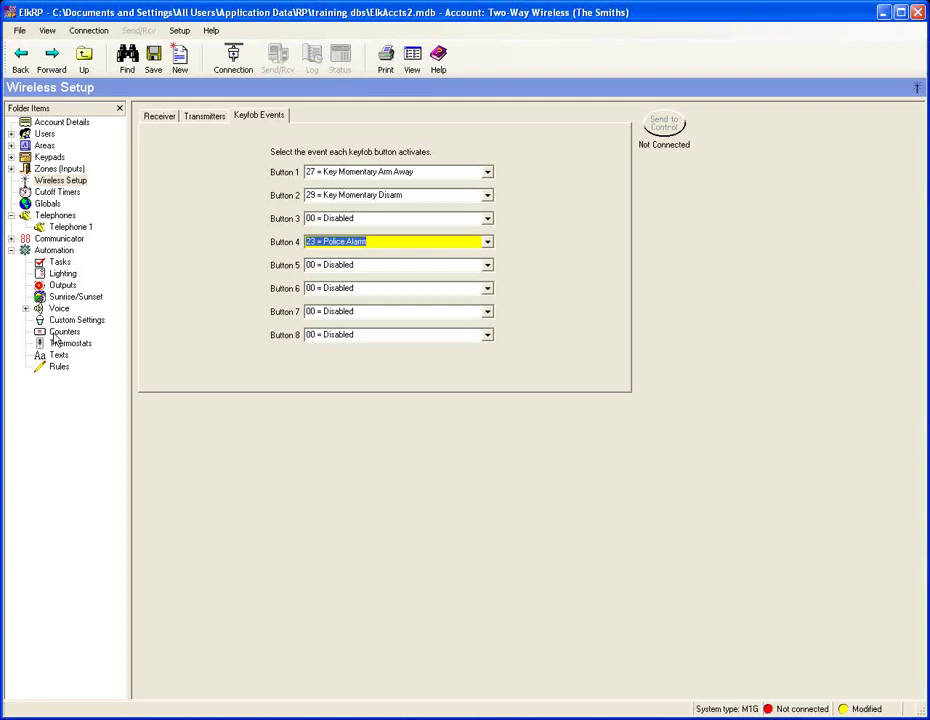
{"action": "left_click", "coordinate": [13, 169]}
Step: Name Zone 019 'Loop1'
{"action": "left_click", "coordinate": [82, 227]}
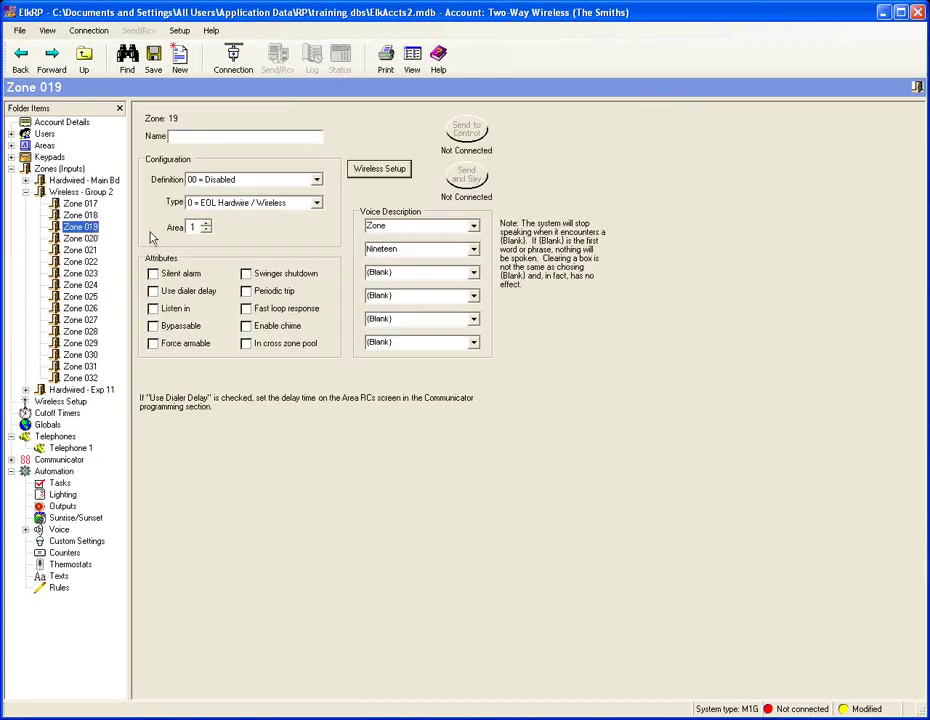
{"action": "left_click", "coordinate": [213, 137]}
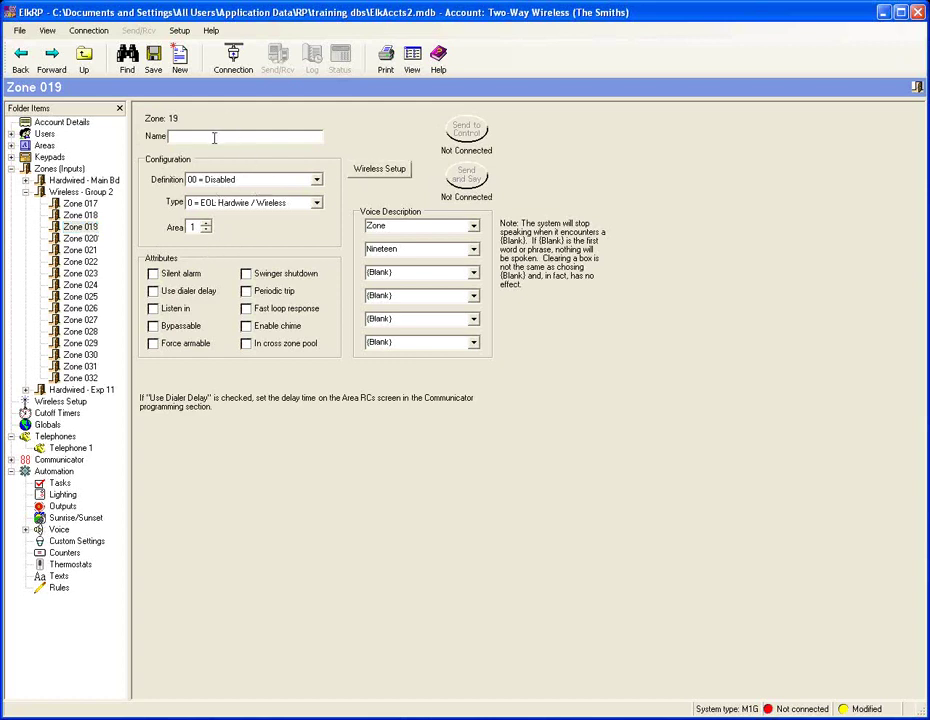
{"action": "type", "text": "Loop"}
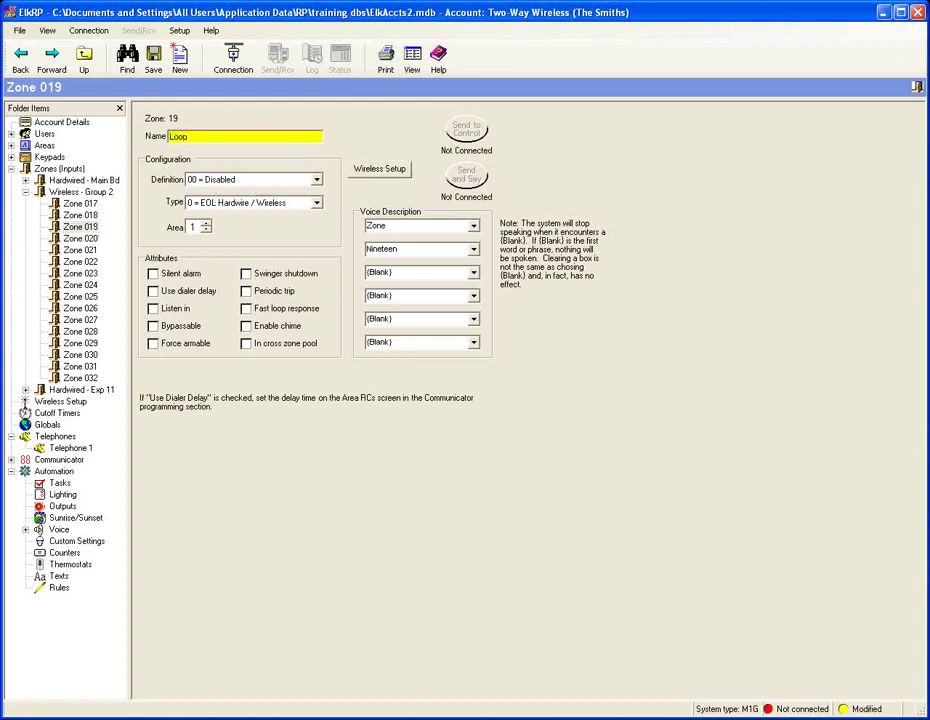
{"action": "type", "text": "1"}
Step: Enrol zone 19's transmitter with Tx ID 0A00281 on Loop 1 and save it
{"action": "left_click", "coordinate": [379, 168]}
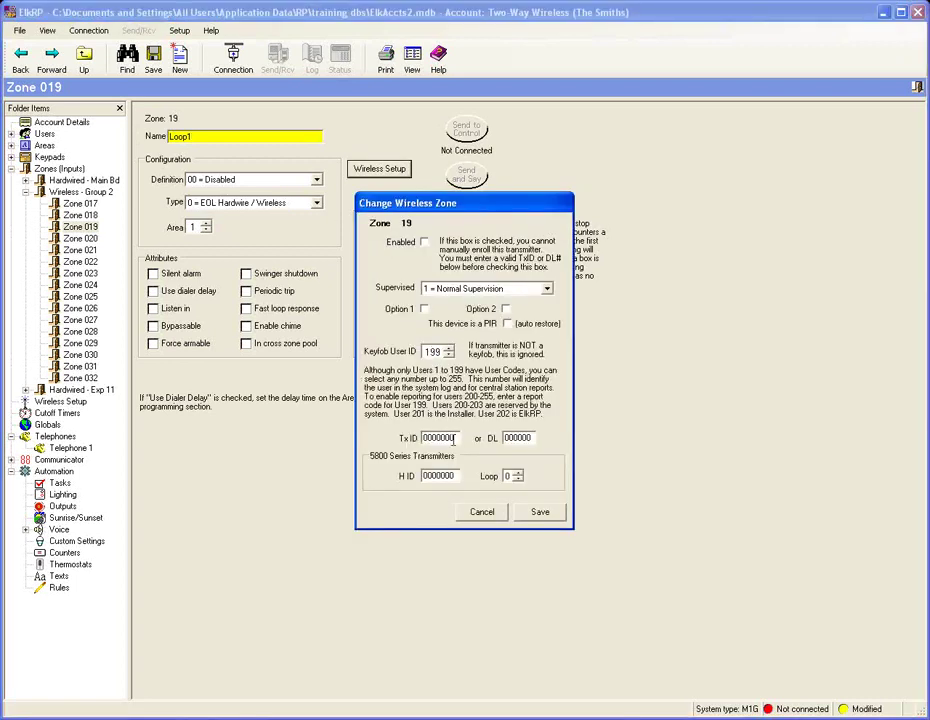
{"action": "left_click_drag", "start_coordinate": [453, 437], "coordinate": [385, 437]}
{"action": "type", "text": "A002"}
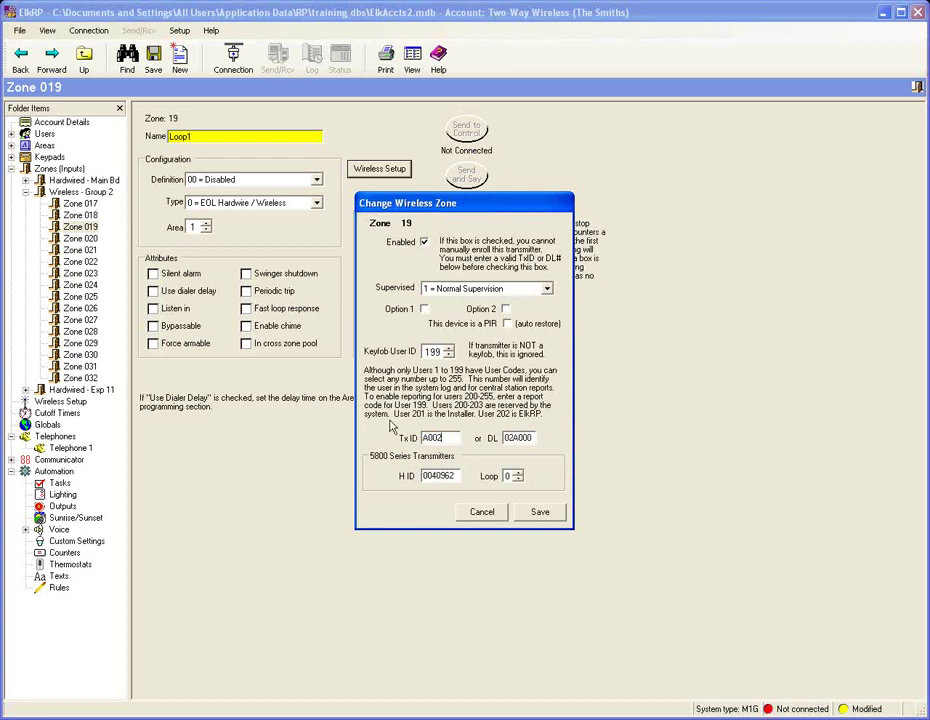
{"action": "type", "text": "81"}
{"action": "key", "text": "Tab"}
{"action": "left_click", "coordinate": [517, 473]}
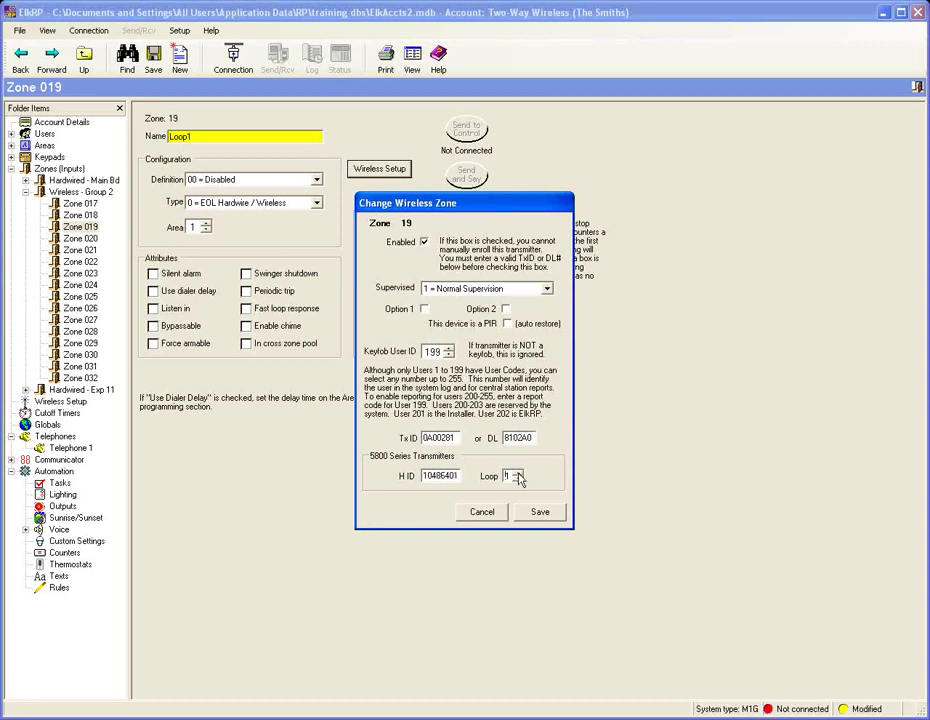
{"action": "left_click", "coordinate": [540, 512]}
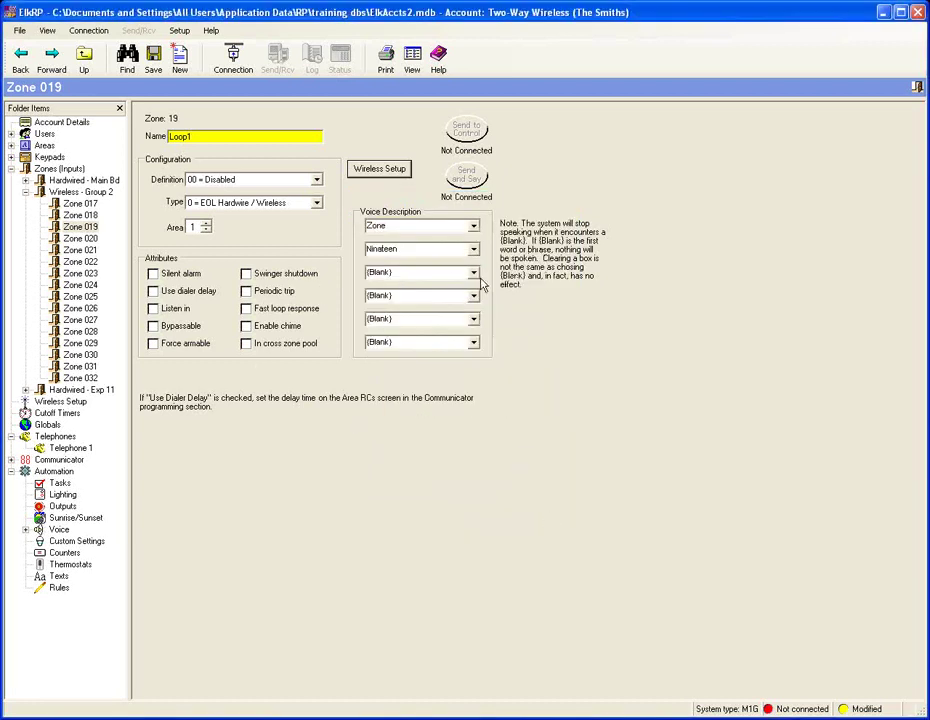
Step: Name zone 020 'Lopp3'
{"action": "left_click", "coordinate": [90, 239]}
{"action": "left_click", "coordinate": [199, 136]}
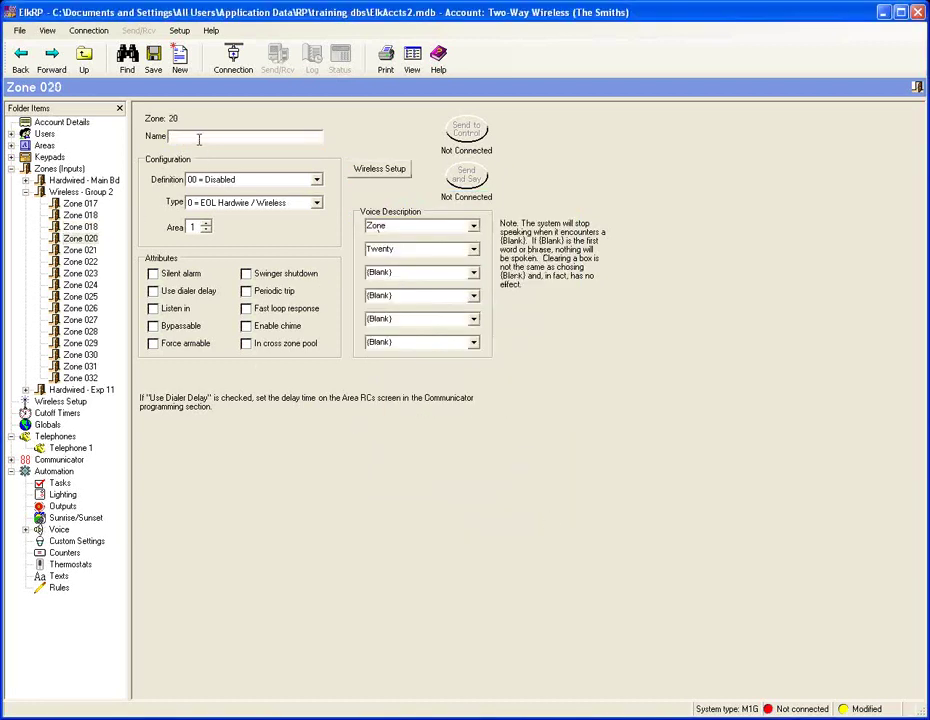
{"action": "type", "text": "Lopp3"}
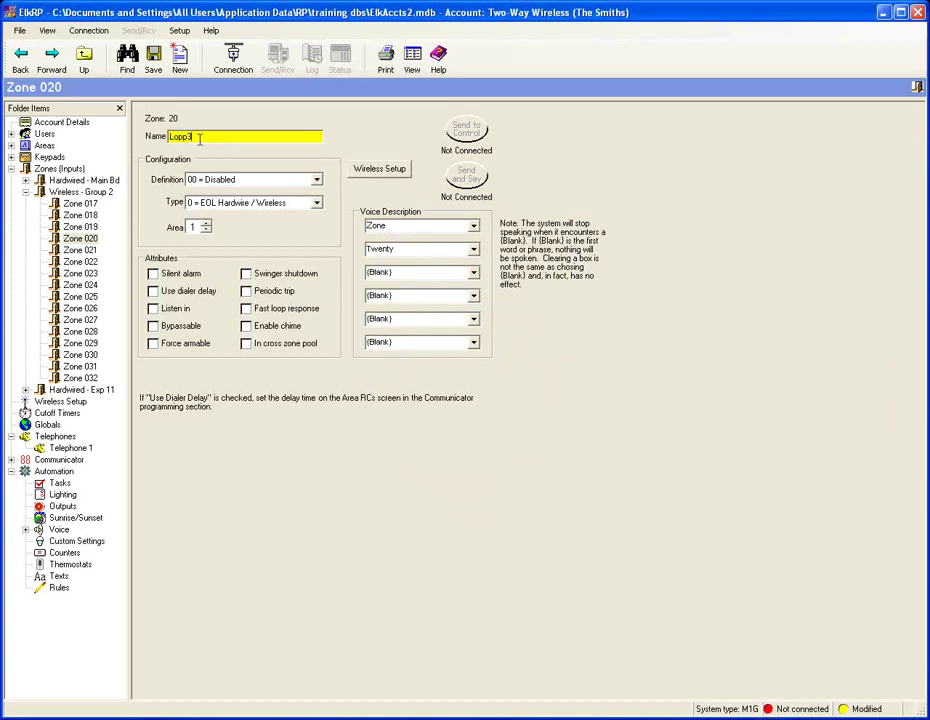
Step: Enrol zone 20 as an enabled wireless transmitter with Tx ID 0A00281 on loop 2
{"action": "left_click", "coordinate": [389, 170]}
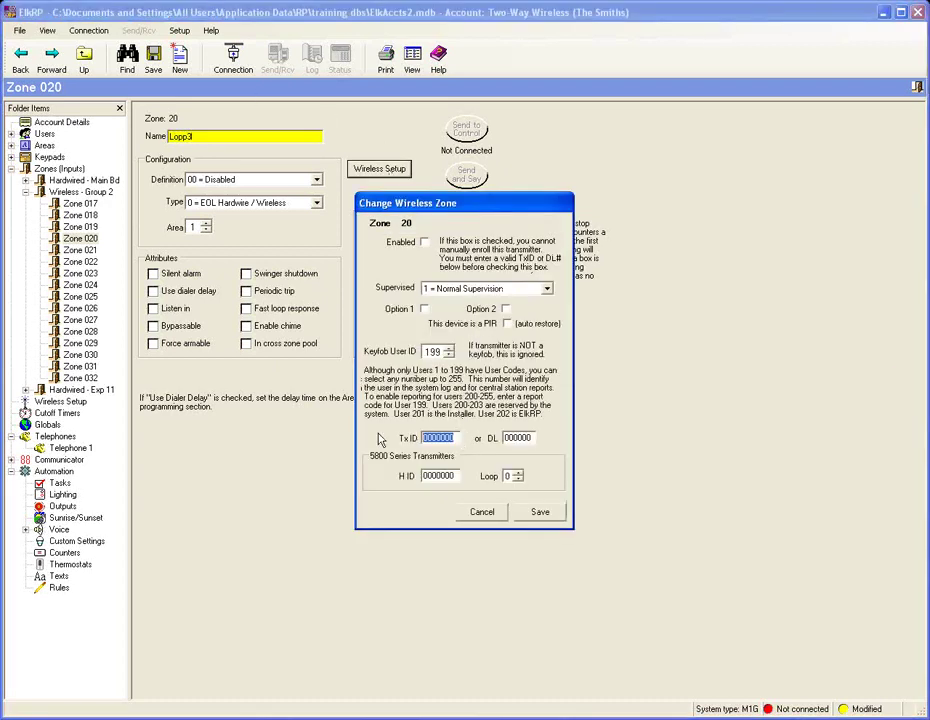
{"action": "type", "text": "A00281"}
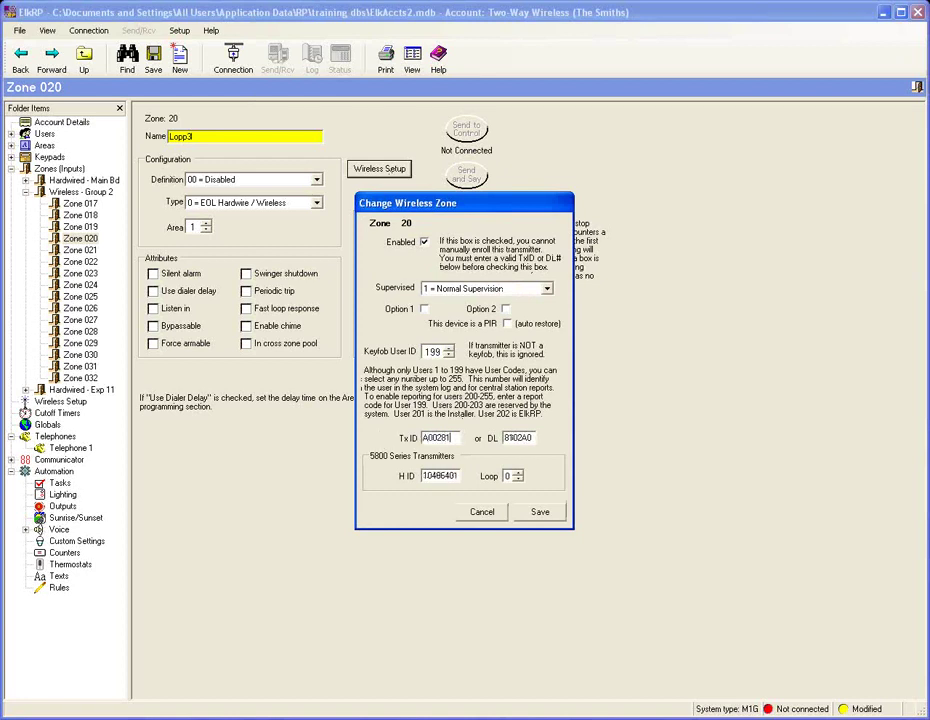
{"action": "left_click", "coordinate": [519, 473]}
{"action": "left_click", "coordinate": [519, 473]}
{"action": "left_click", "coordinate": [538, 513]}
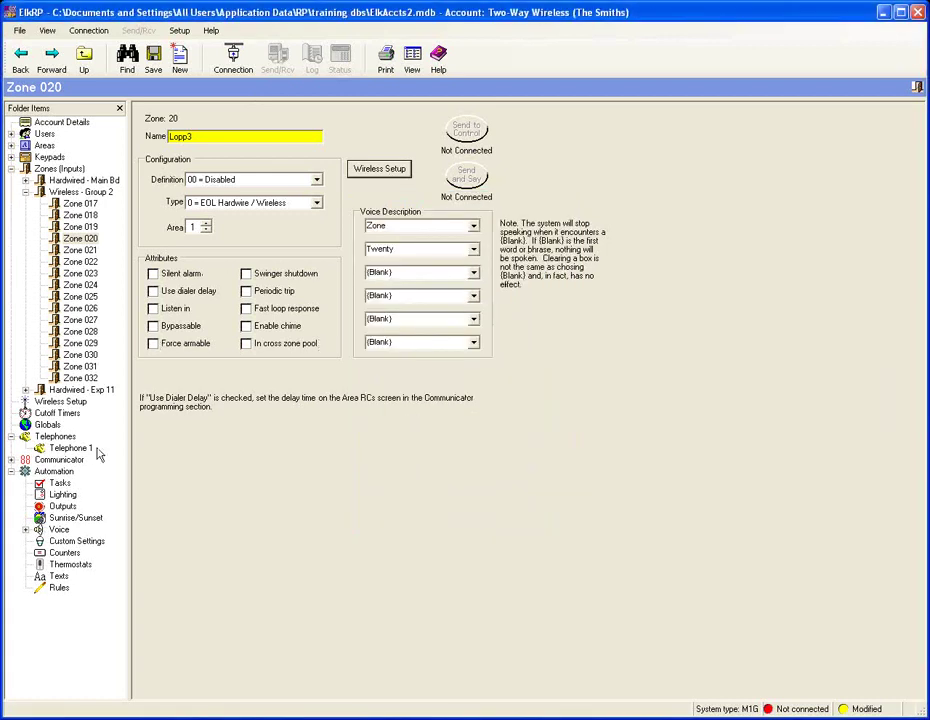
Step: Return to the wireless transmitters table, then go to the Automation Rules page
{"action": "left_click", "coordinate": [61, 403]}
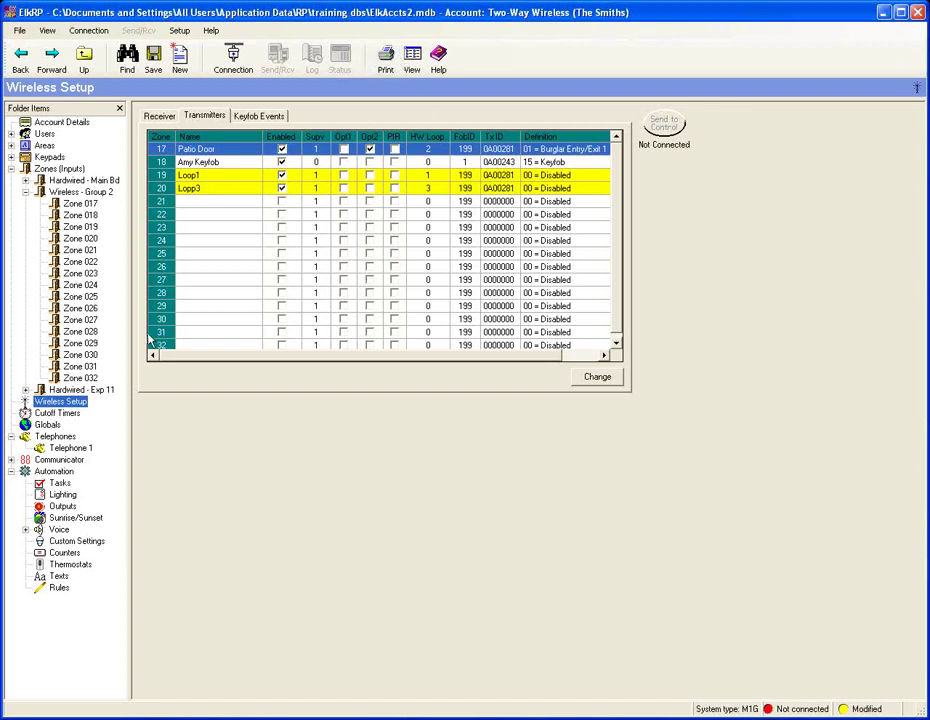
{"action": "left_click", "coordinate": [64, 590]}
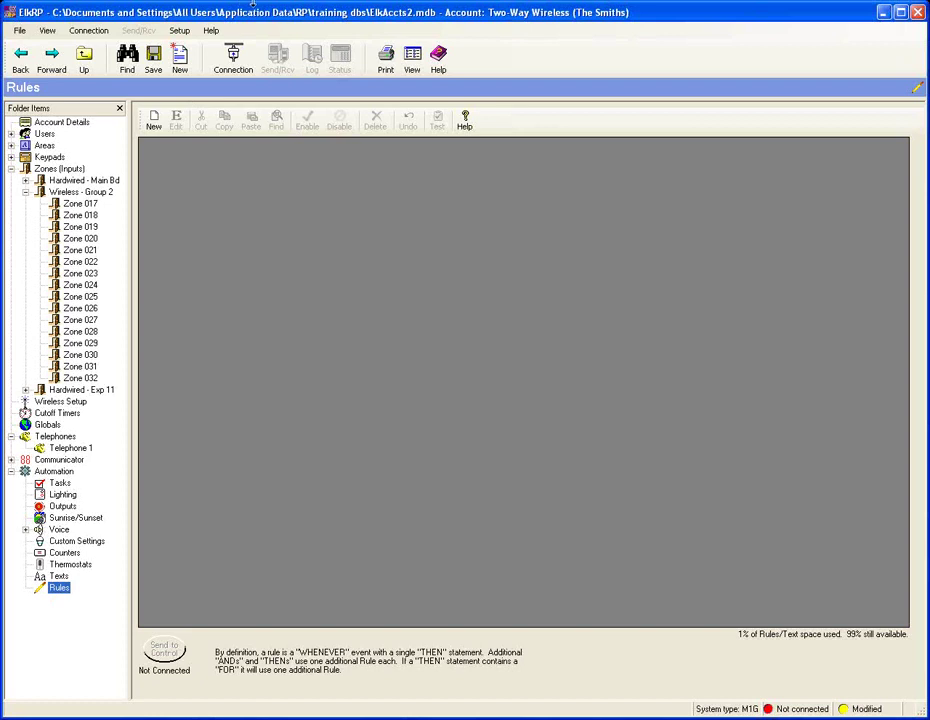
Step: Start a blank New Rule from the Rules toolbar
{"action": "left_click", "coordinate": [155, 121]}
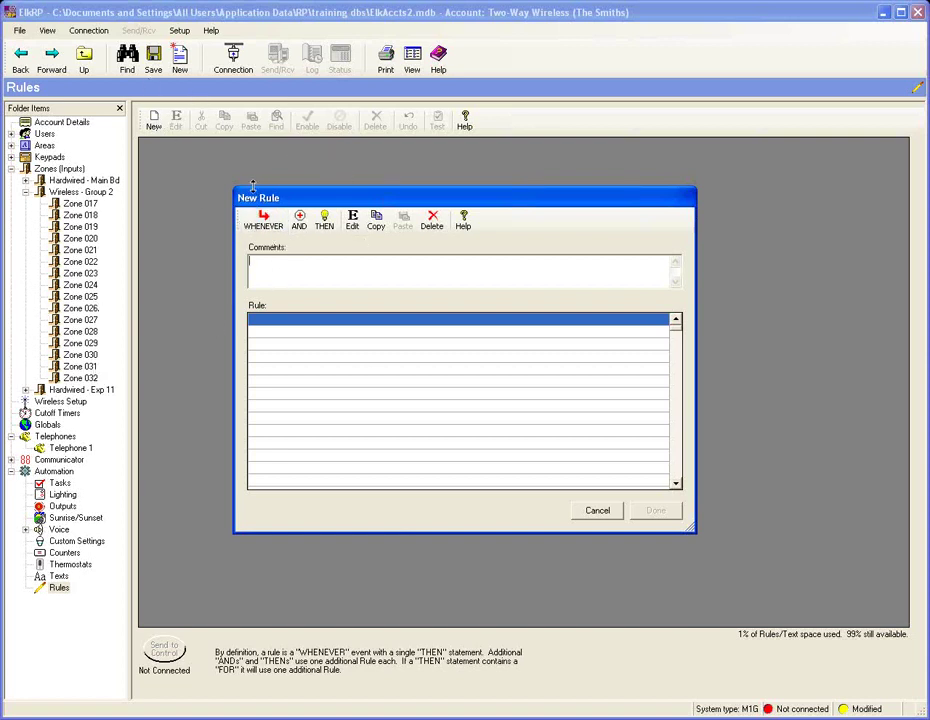
Step: Set the rule trigger to WHENEVER RF KEYFOB BUTTON 3 IS ACTIVATED
{"action": "left_click", "coordinate": [259, 226]}
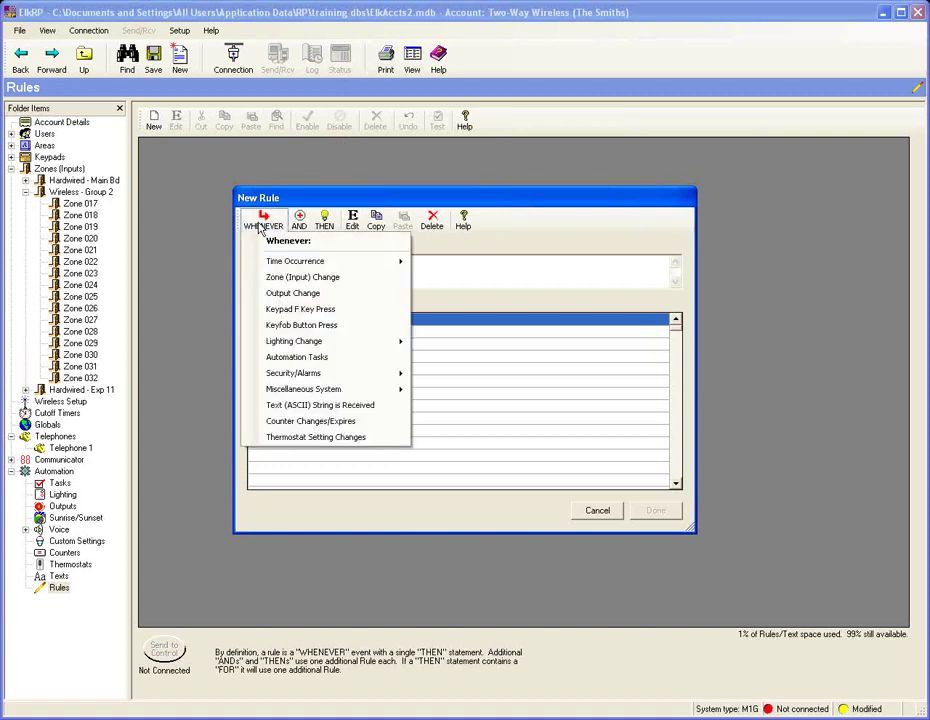
{"action": "left_click", "coordinate": [305, 293]}
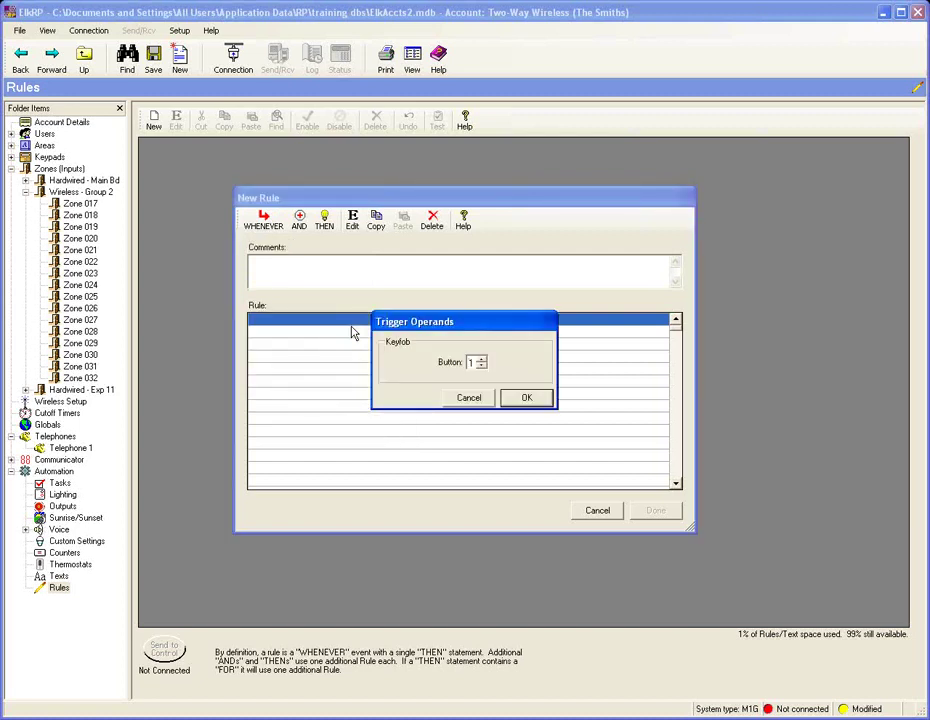
{"action": "left_click", "coordinate": [480, 358]}
{"action": "left_click", "coordinate": [480, 358]}
{"action": "left_click", "coordinate": [540, 399]}
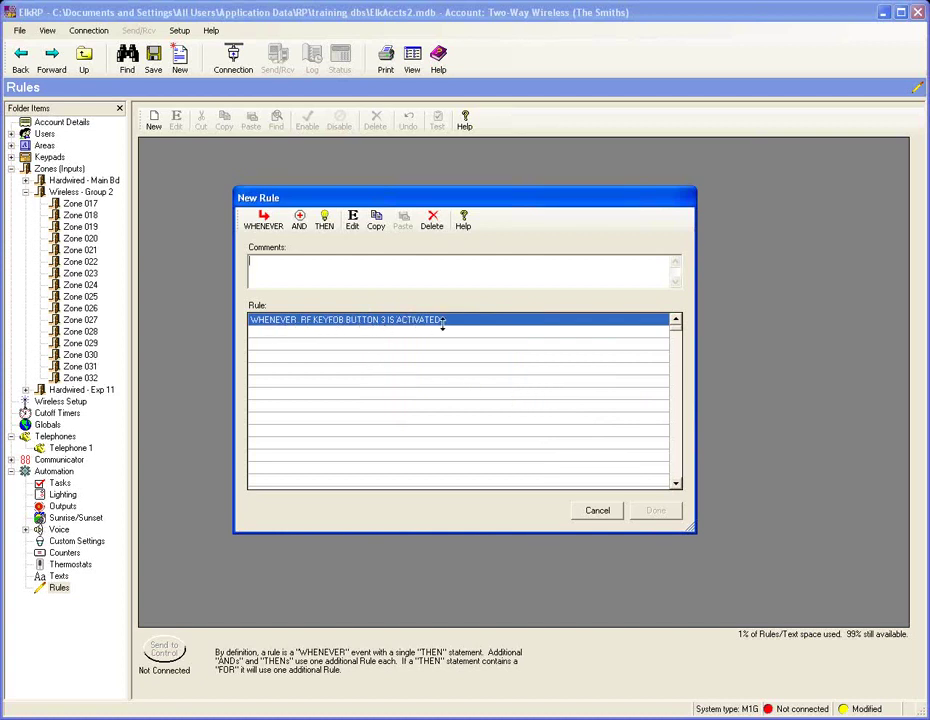
{"action": "left_click", "coordinate": [320, 220]}
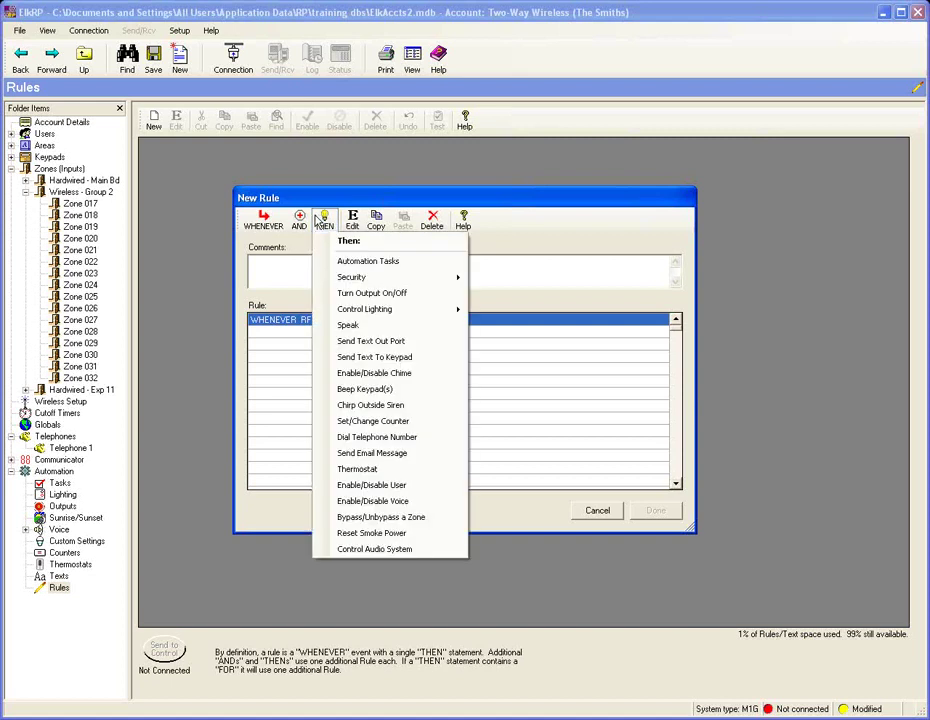
Step: Make the rule turn Output 007 (Out 7) on for 2 seconds and add it as rule 1
{"action": "left_click", "coordinate": [372, 293]}
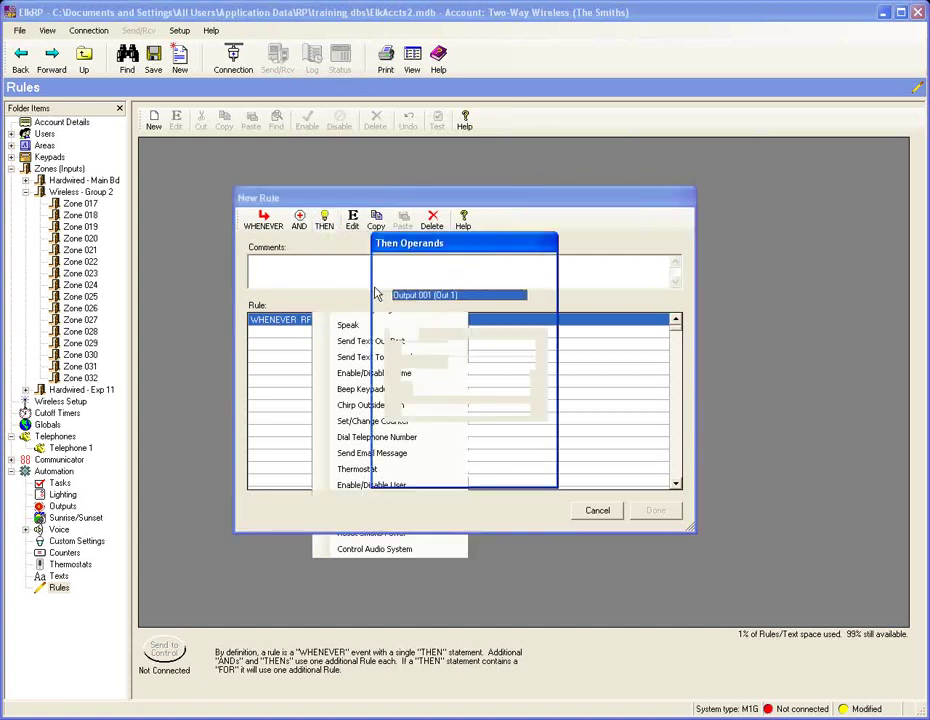
{"action": "left_click", "coordinate": [530, 296]}
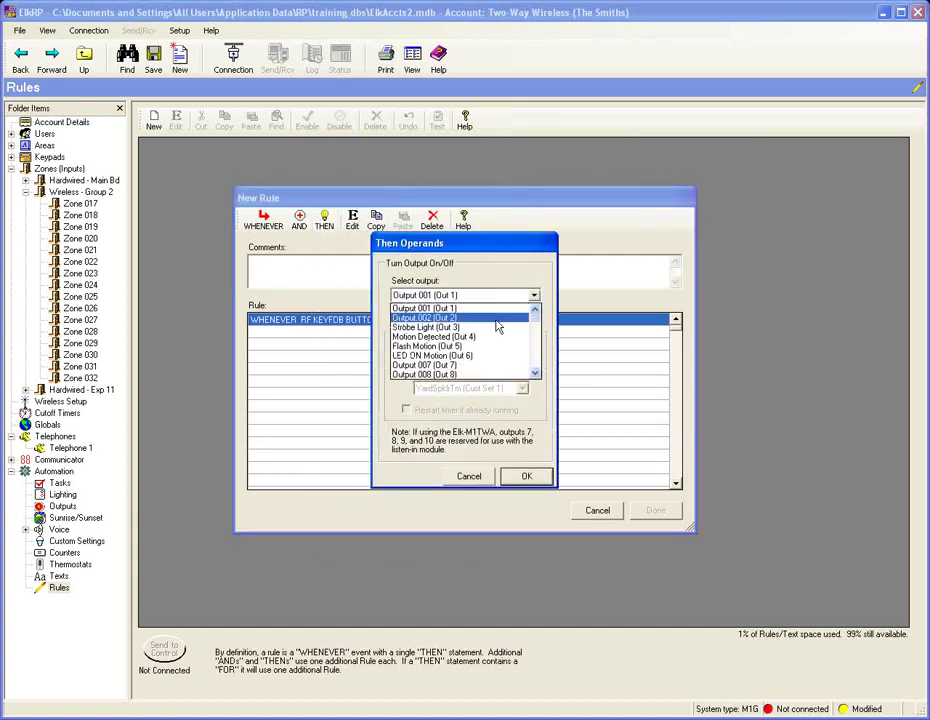
{"action": "scroll", "coordinate": [501, 348], "scroll_direction": "up", "scroll_amount": 1}
{"action": "scroll", "coordinate": [501, 348], "scroll_direction": "down", "scroll_amount": 1}
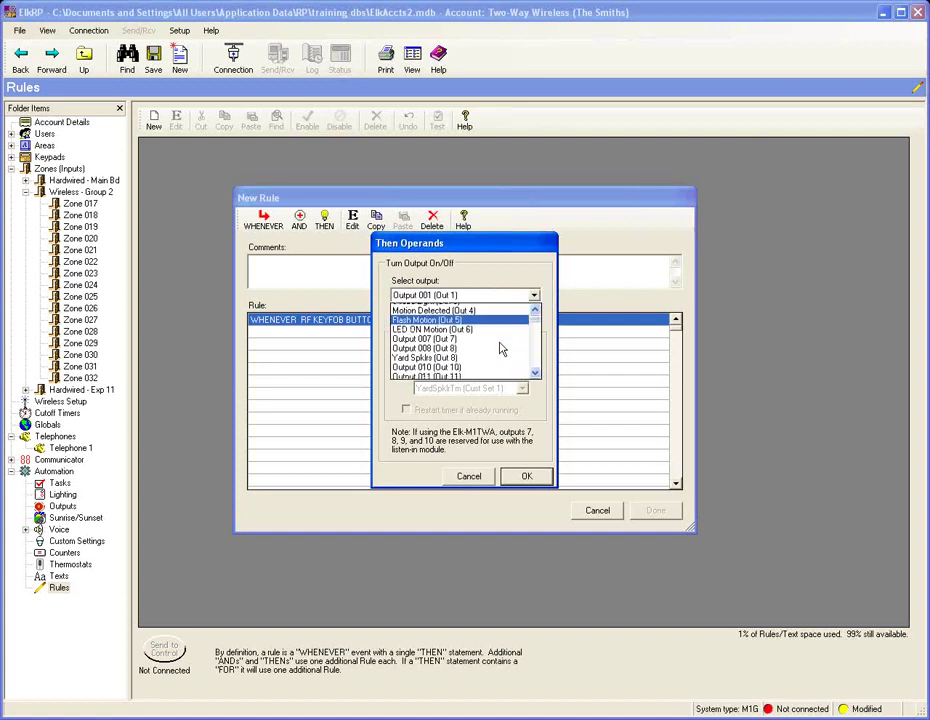
{"action": "left_click", "coordinate": [462, 337]}
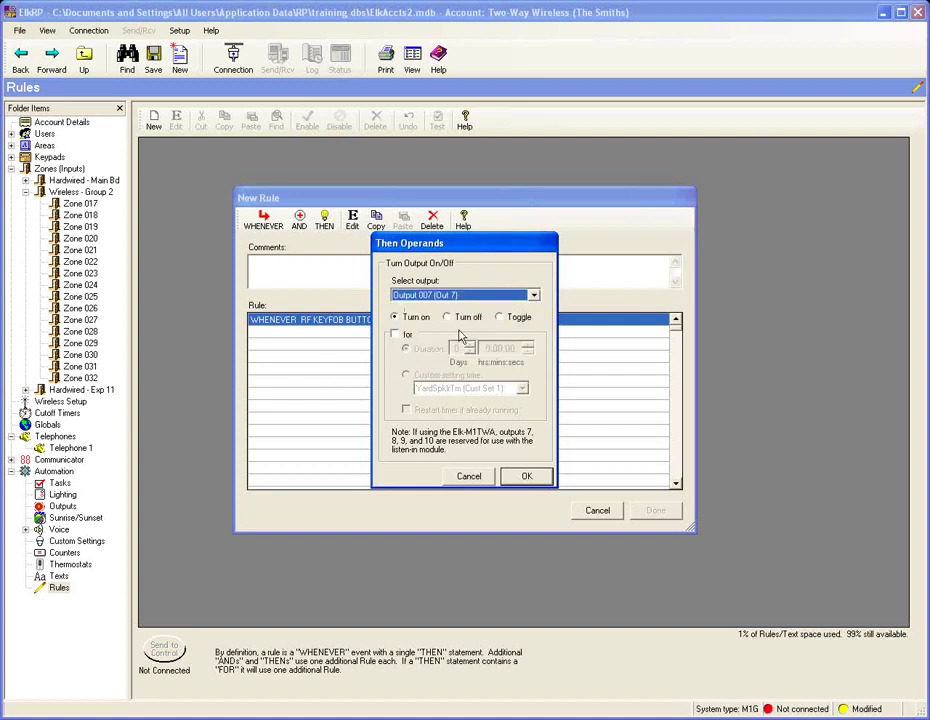
{"action": "left_click", "coordinate": [395, 335]}
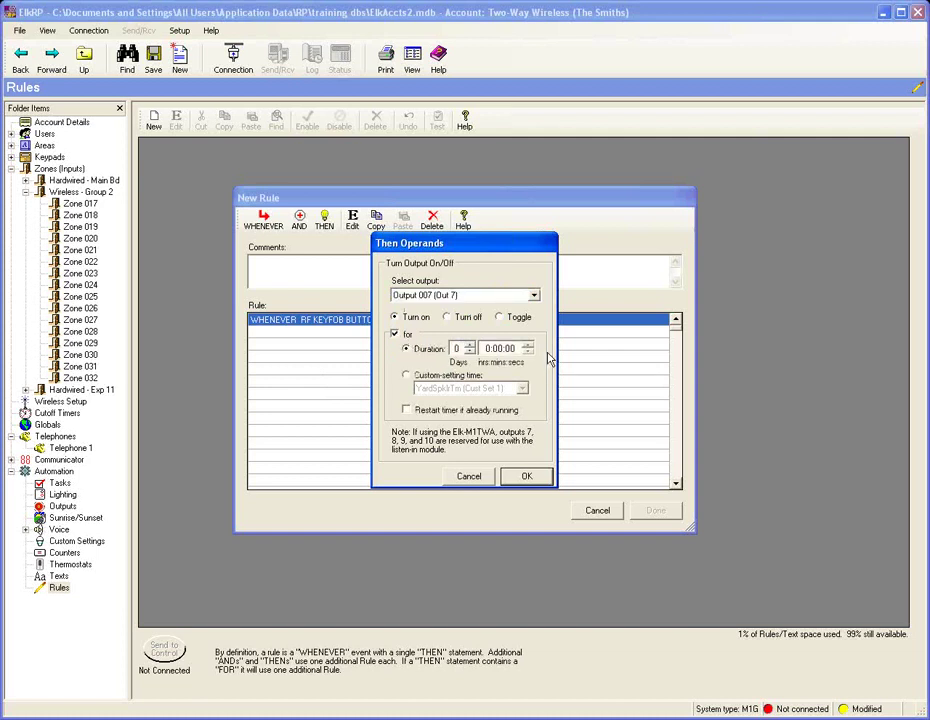
{"action": "left_click", "coordinate": [512, 348]}
{"action": "left_click", "coordinate": [528, 344]}
{"action": "left_click", "coordinate": [528, 345]}
{"action": "left_click", "coordinate": [526, 476]}
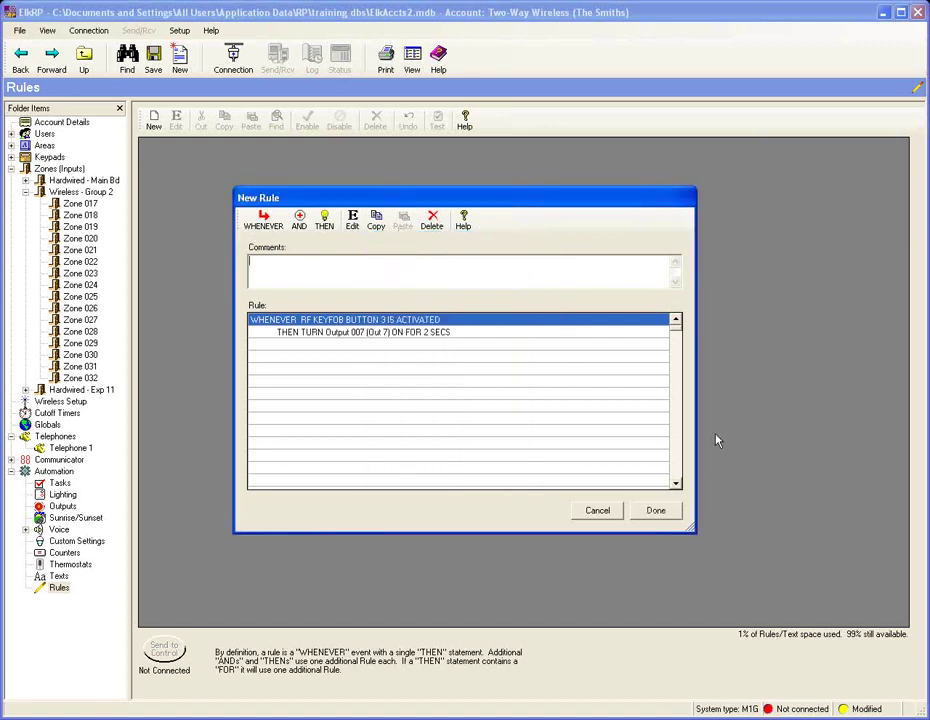
{"action": "left_click", "coordinate": [662, 510]}
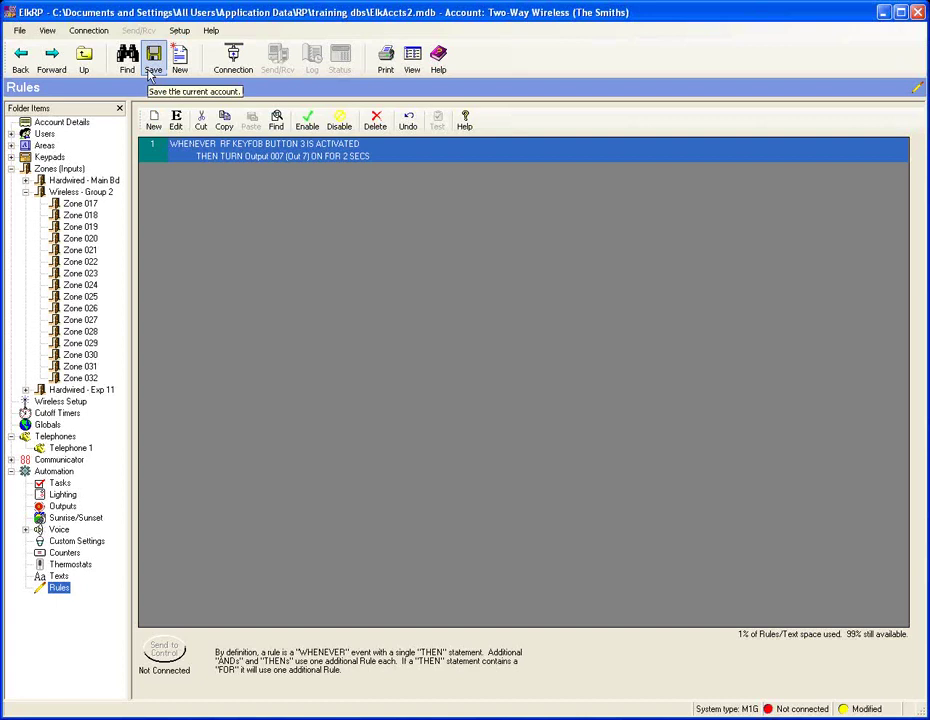
Step: Save the ElkRP account with the keyfob rule
{"action": "left_click", "coordinate": [152, 62]}
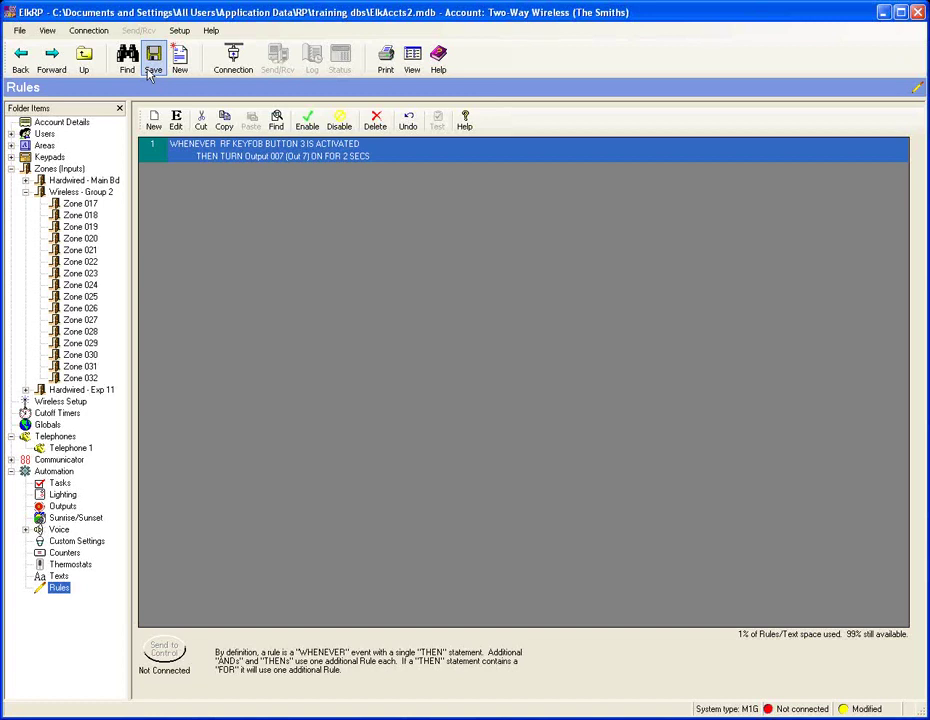
Step: Create a second rule triggered by WHENEVER TELEPHONE LINE IS RINGING
{"action": "left_click", "coordinate": [153, 120]}
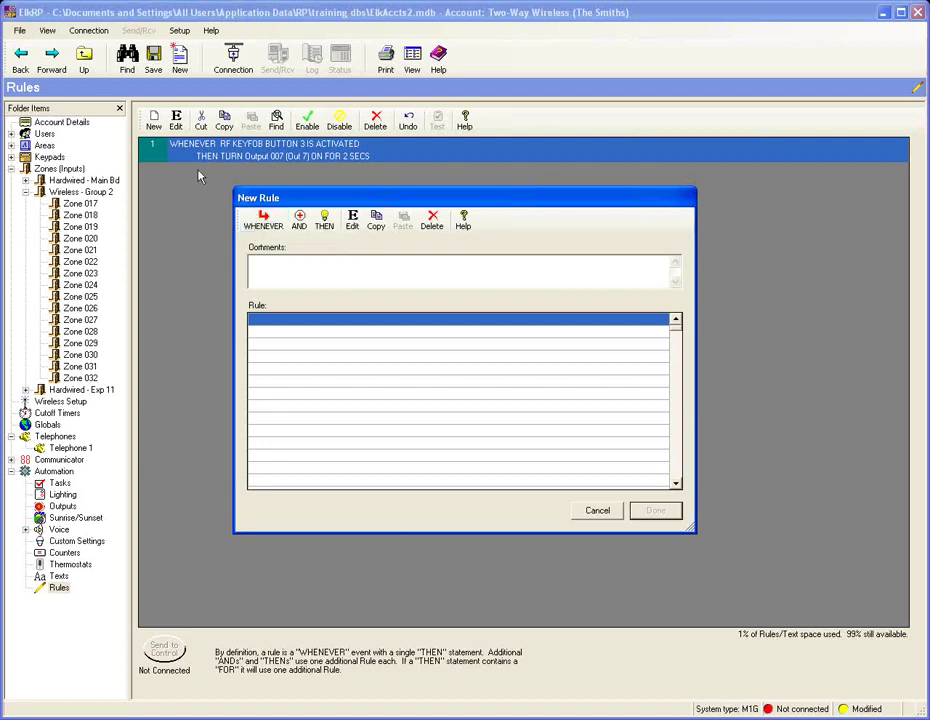
{"action": "left_click", "coordinate": [264, 222]}
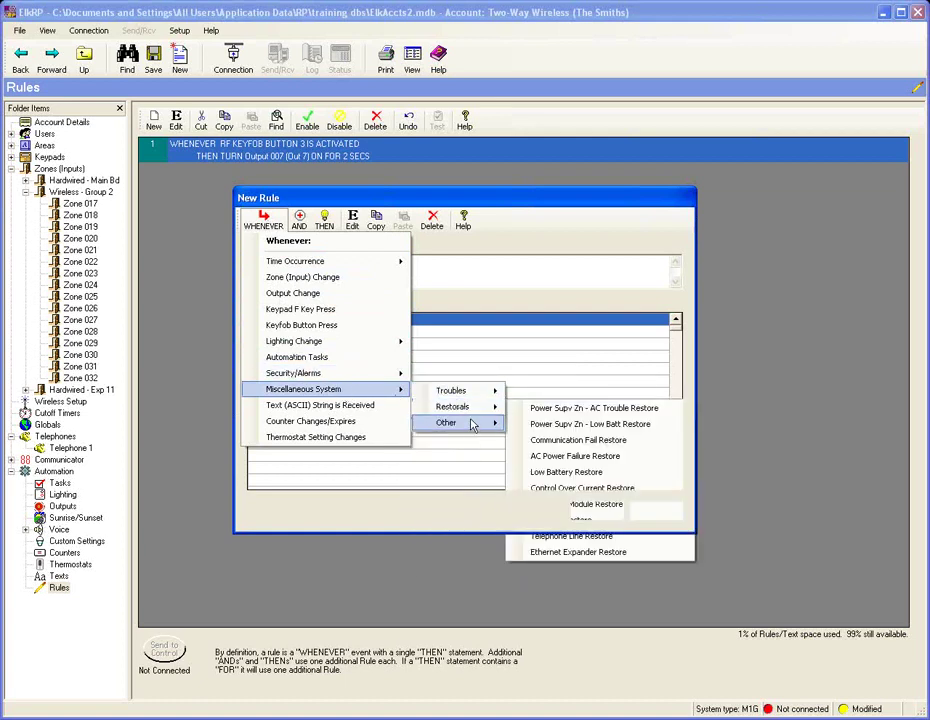
{"action": "mouse_move", "coordinate": [474, 424]}
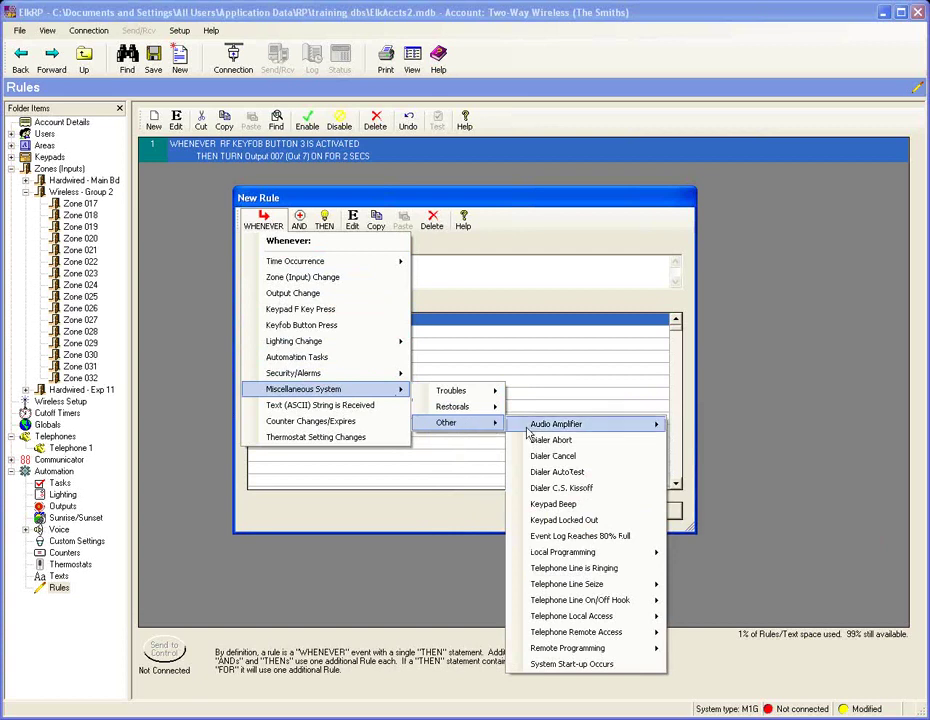
{"action": "left_click", "coordinate": [636, 541]}
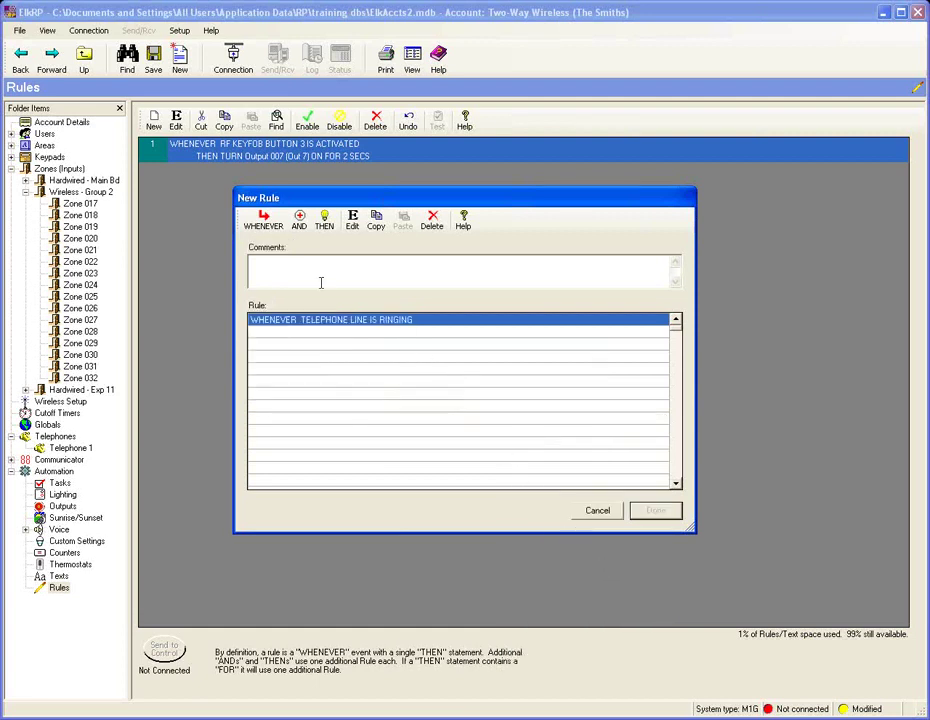
{"action": "left_click", "coordinate": [323, 221]}
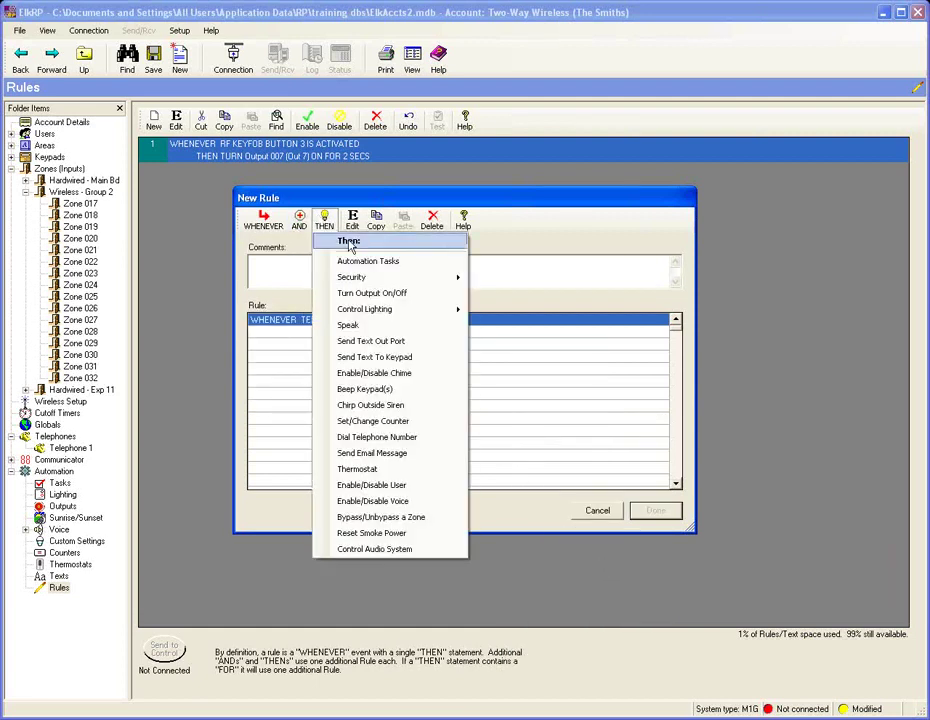
Step: Make the rule turn Flash Motion (Out 5) on for 15 seconds and add it as rule 2
{"action": "mouse_move", "coordinate": [396, 285]}
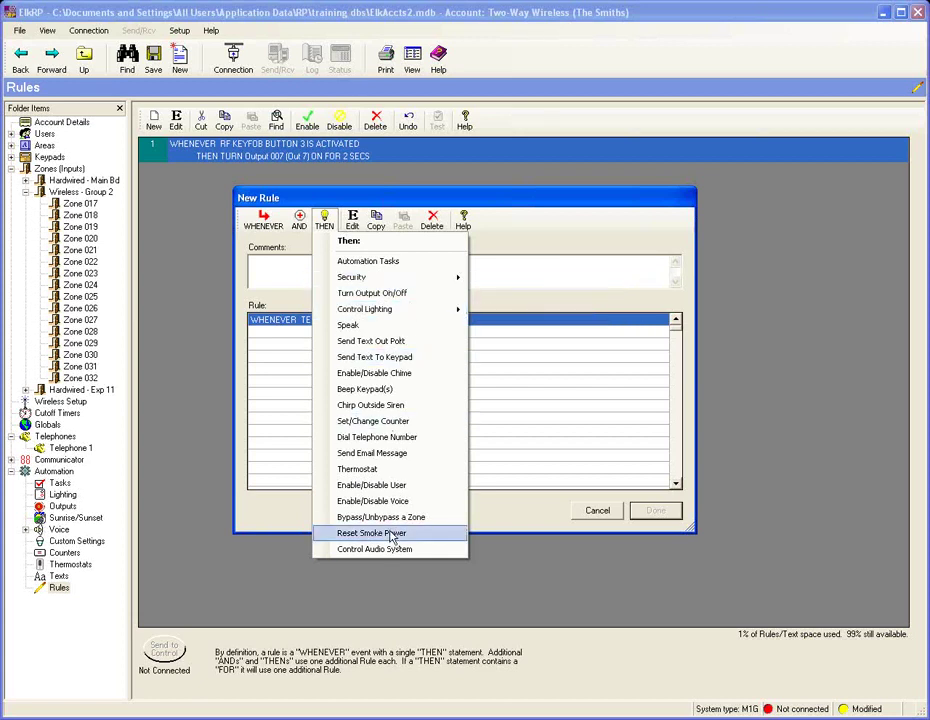
{"action": "left_click", "coordinate": [365, 293]}
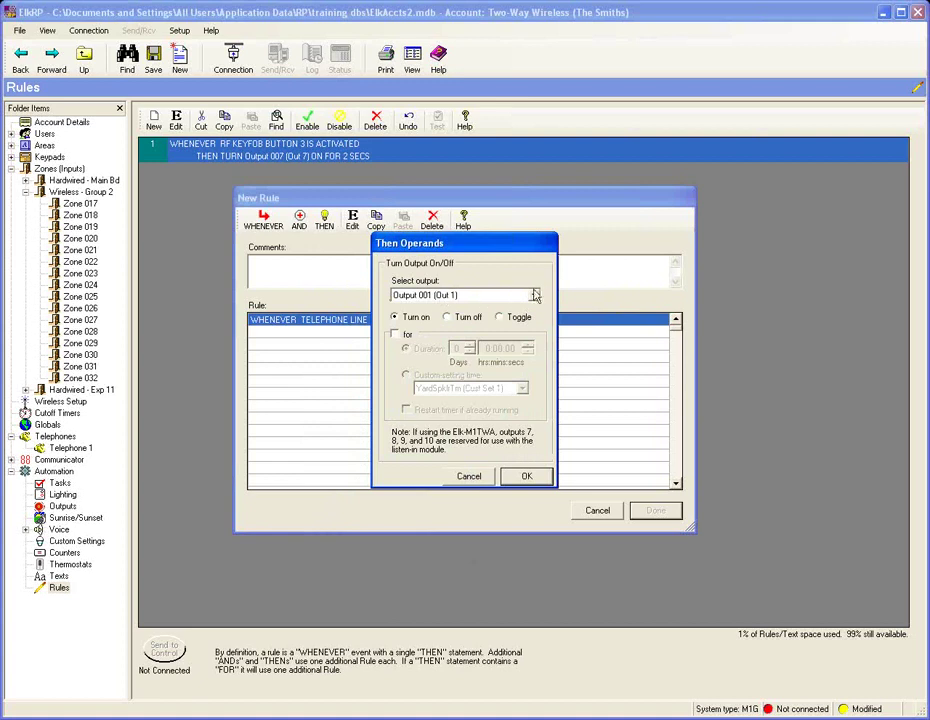
{"action": "left_click", "coordinate": [534, 295]}
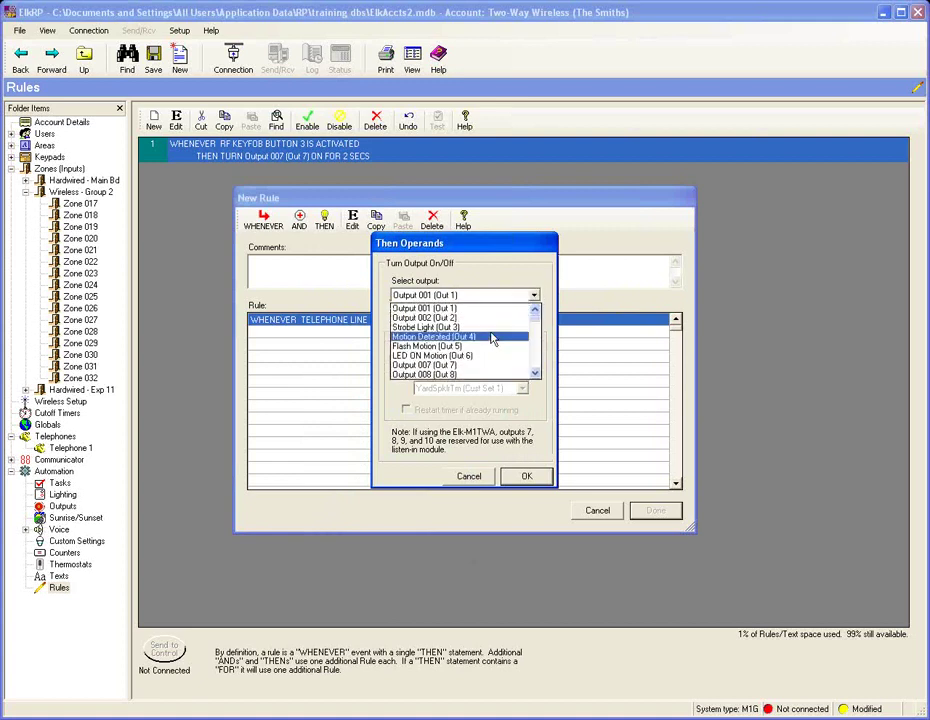
{"action": "left_click", "coordinate": [492, 346]}
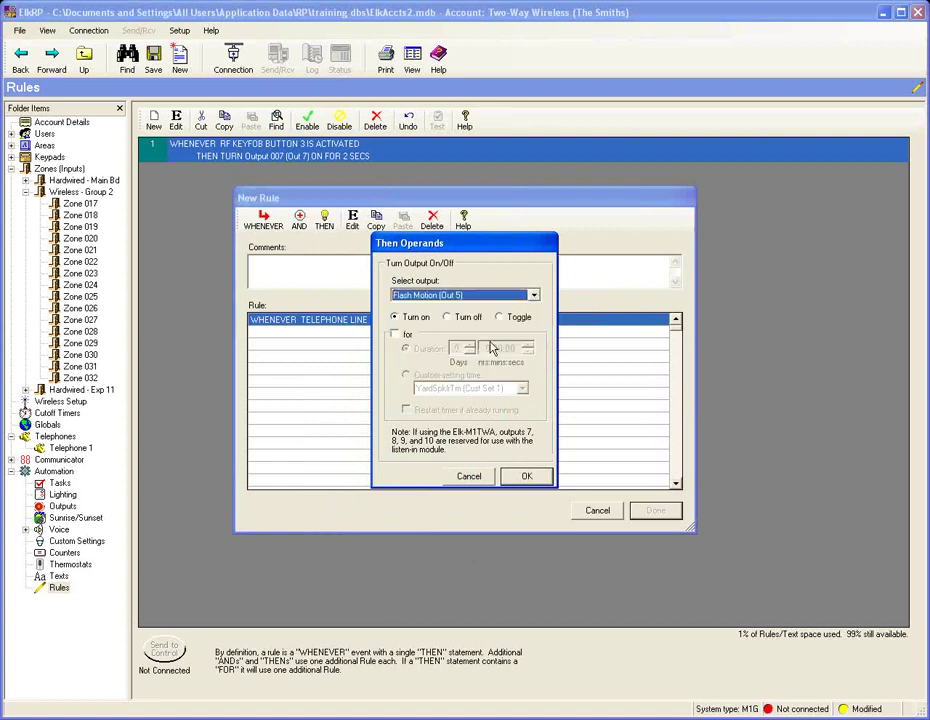
{"action": "left_click", "coordinate": [395, 335]}
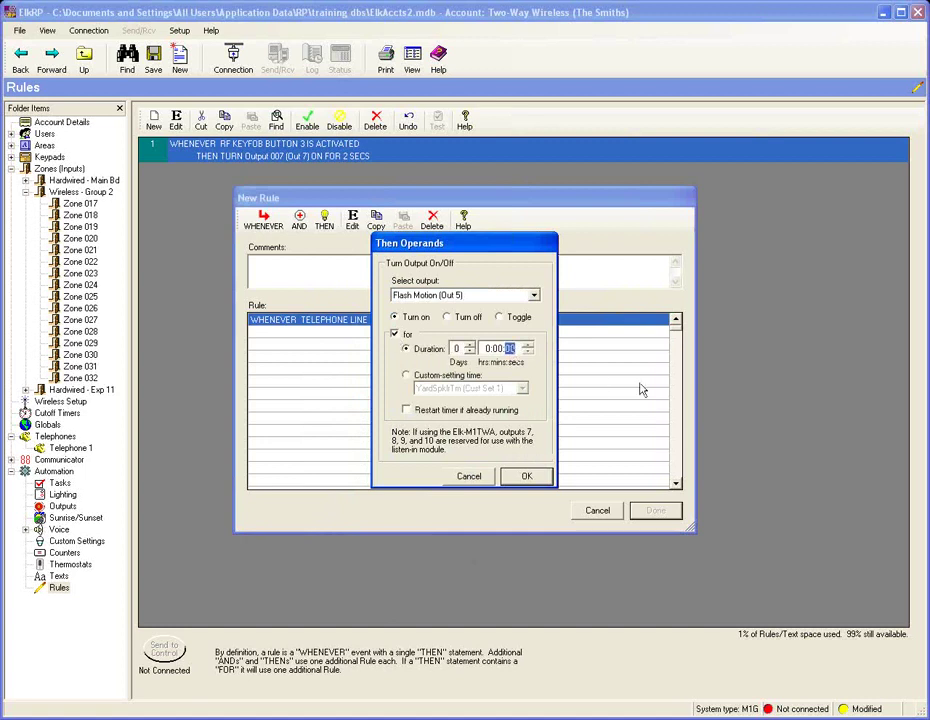
{"action": "type", "text": "15"}
{"action": "left_click", "coordinate": [526, 476]}
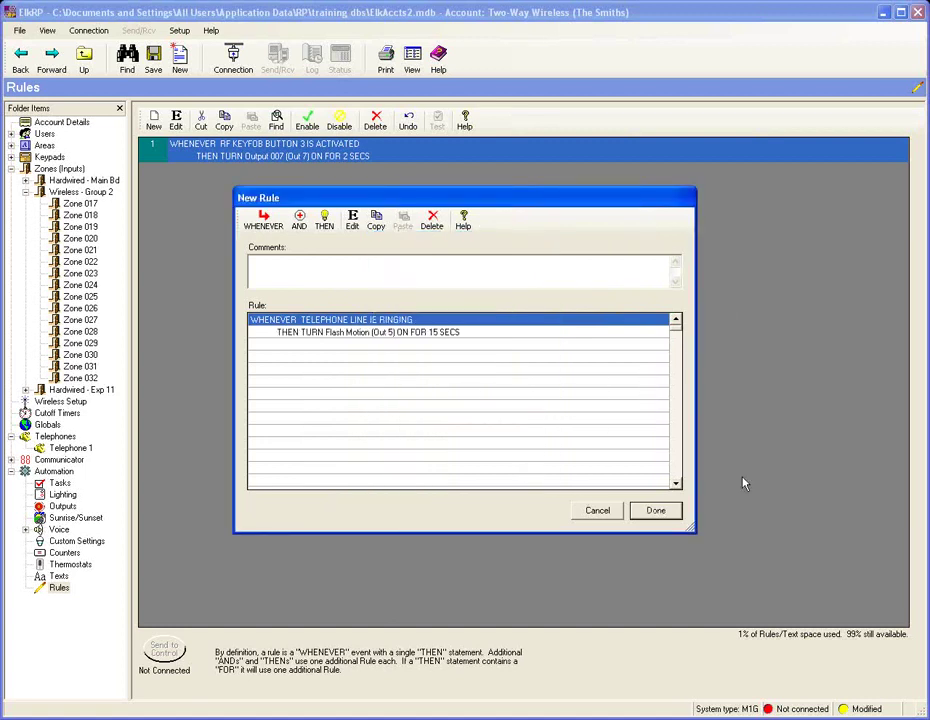
{"action": "left_click", "coordinate": [667, 512]}
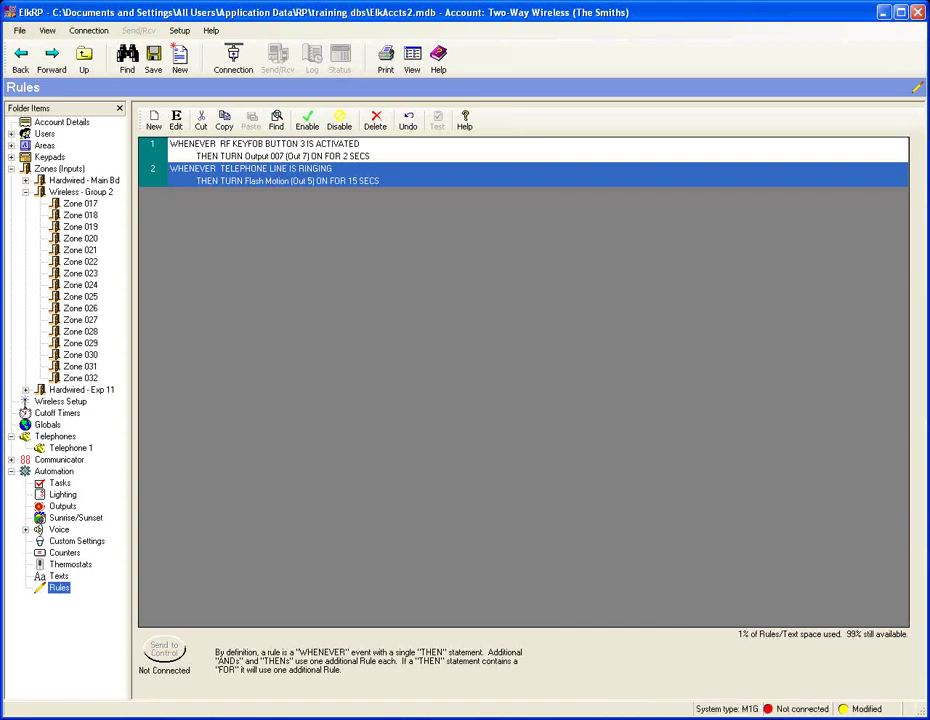
Step: Return to the slideshow and advance to the 'Why Your Customers Want ELK Two-Way Wireless' slide
{"action": "left_click", "coordinate": [720, 716]}
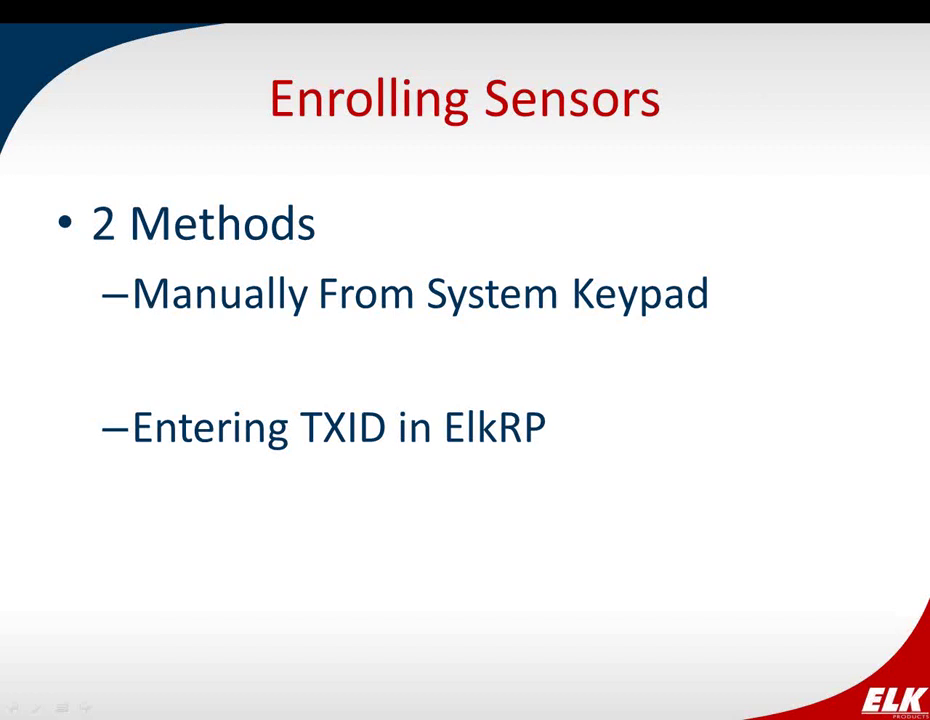
{"action": "left_click", "coordinate": [565, 615]}
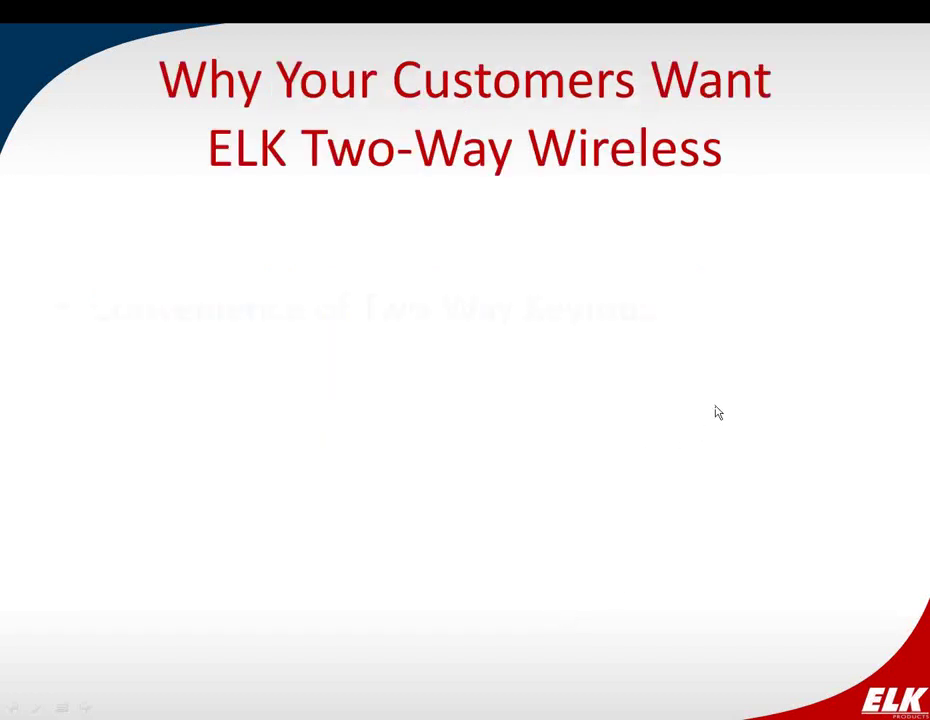